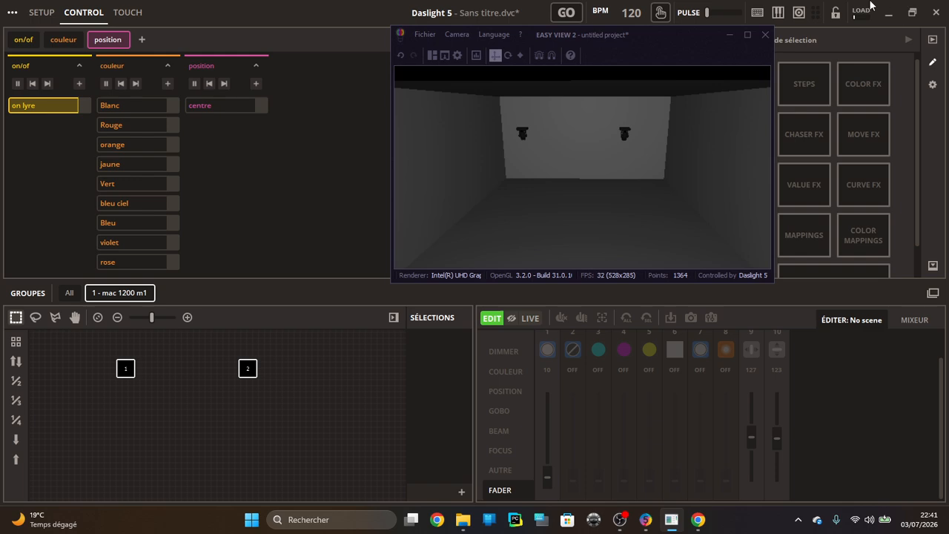
Activate the Blanc colour scene and the centre position scene, and show the result in a maximised Easy View 2 window
click(134, 108)
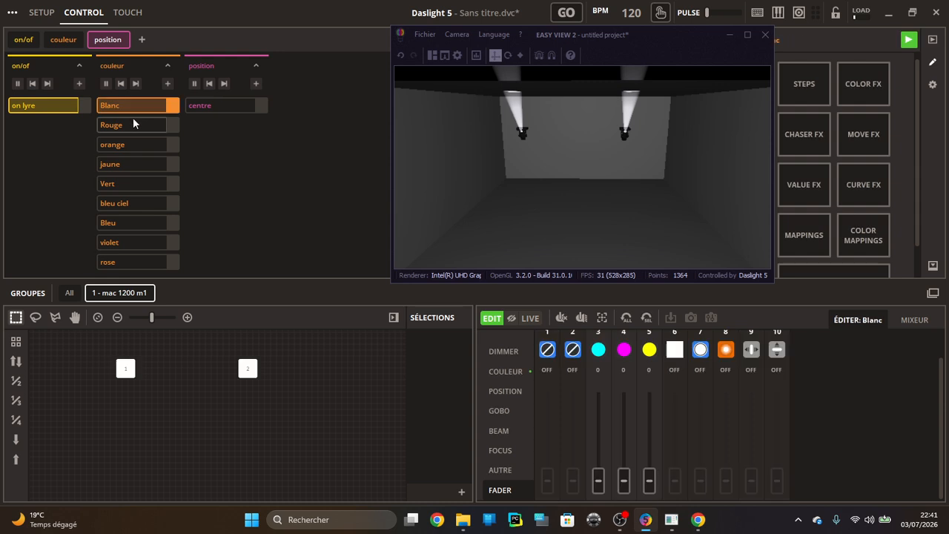
click(229, 106)
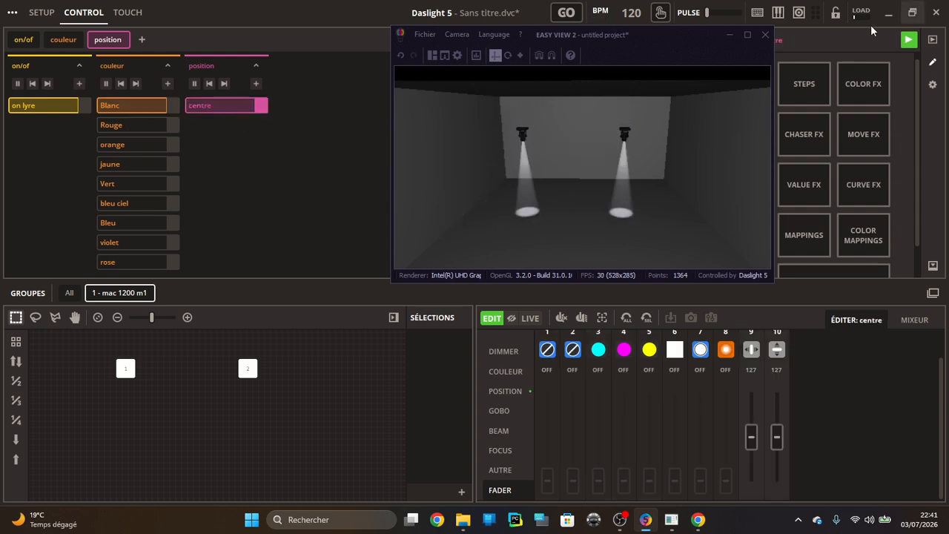
click(745, 39)
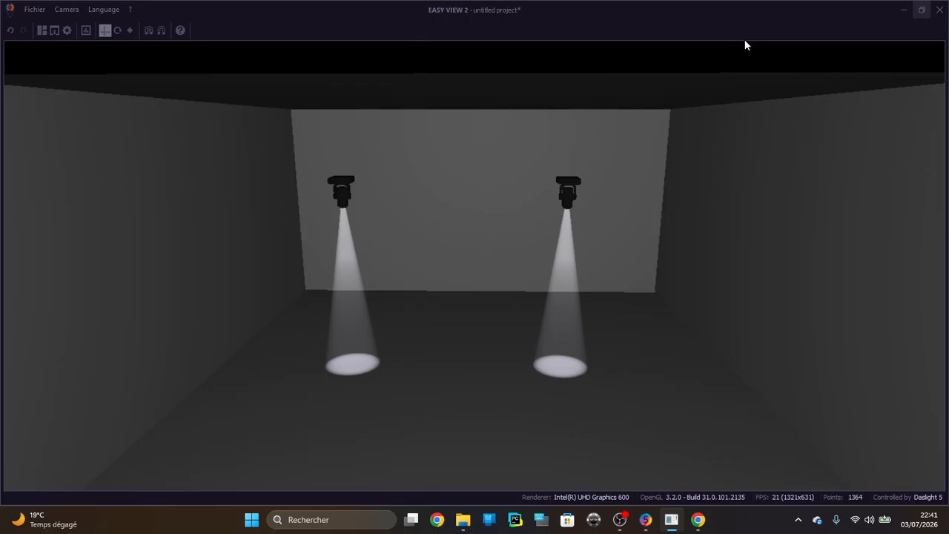
click(921, 11)
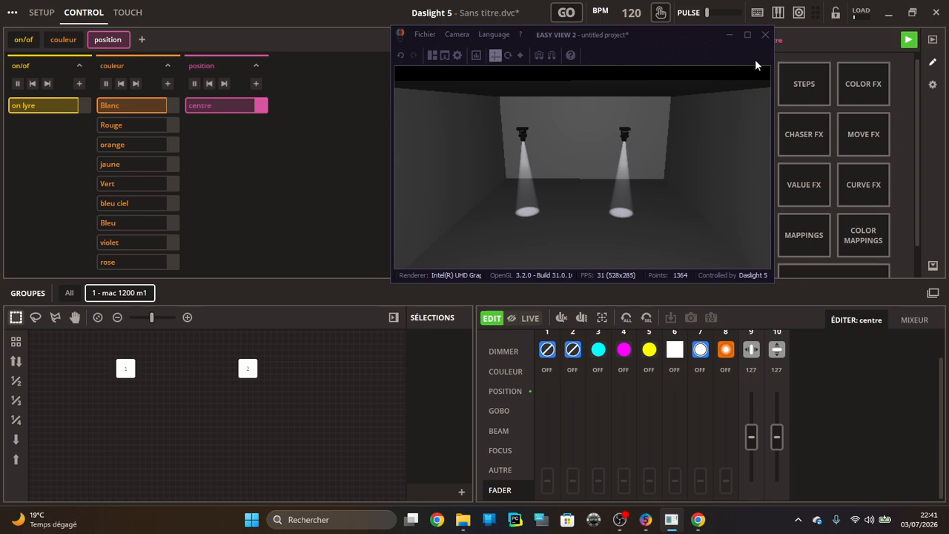
click(748, 35)
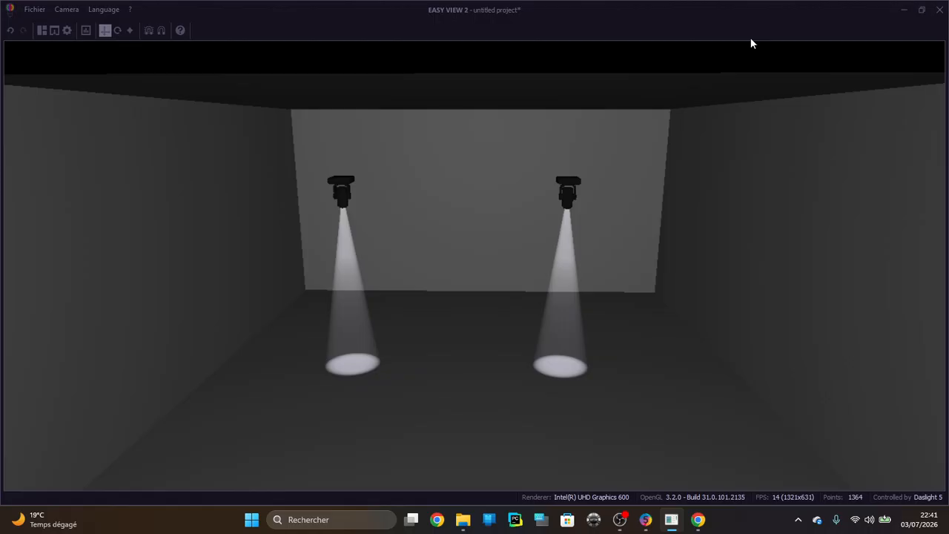
Review the file commands, the stage and rendering parameters, and the available camera views without changing any of them
scroll(512, 168, down, 5)
scroll(508, 160, up, 4)
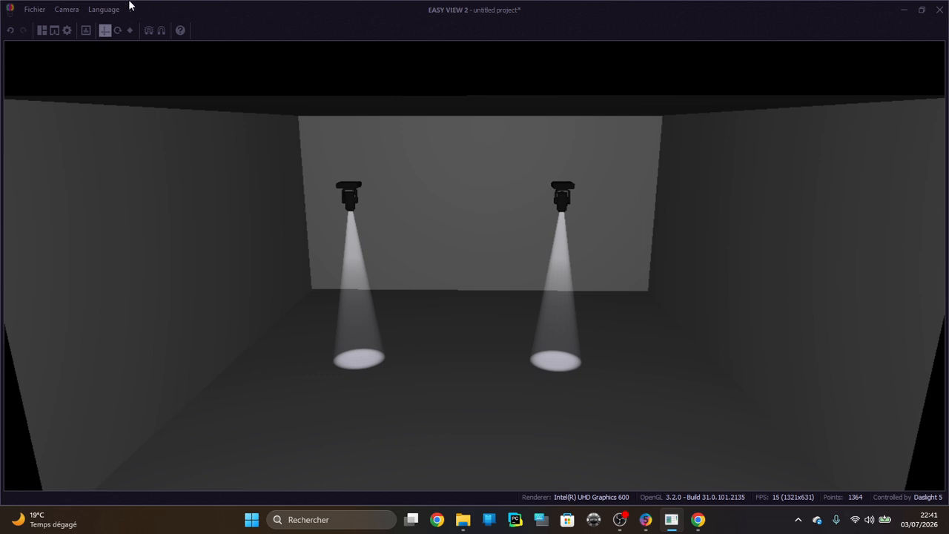
click(34, 9)
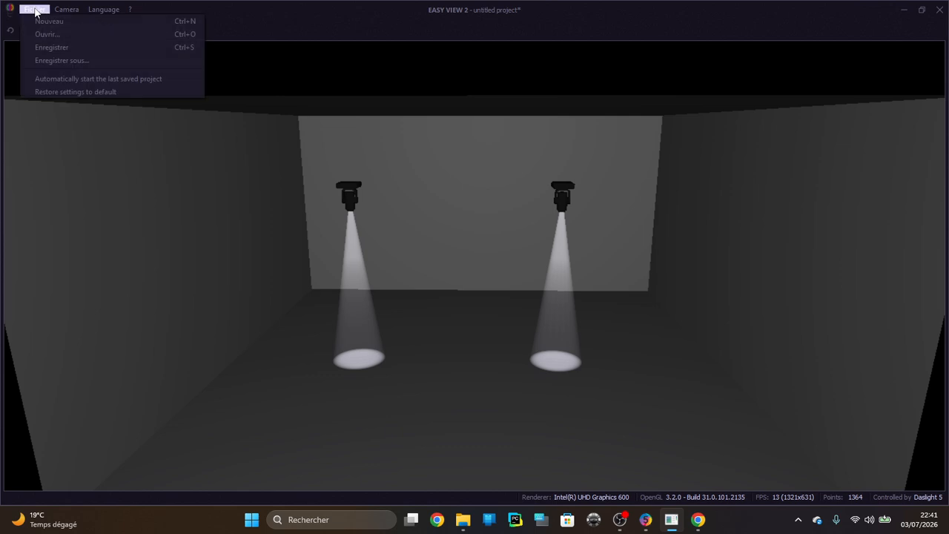
click(280, 20)
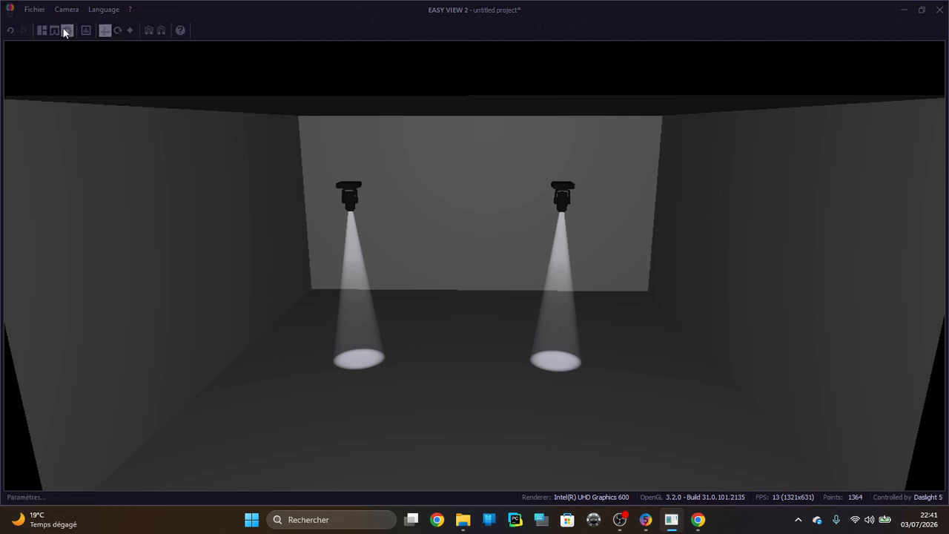
click(66, 31)
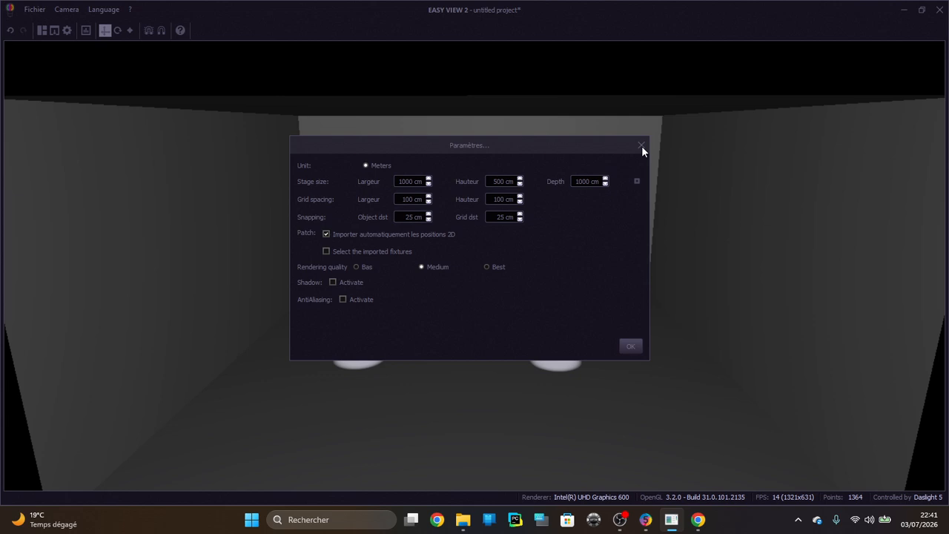
click(634, 349)
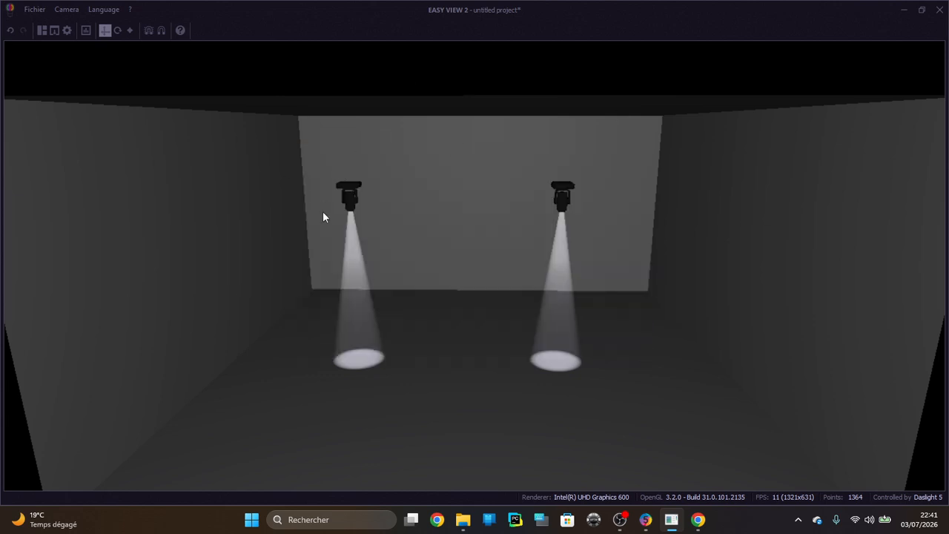
click(33, 9)
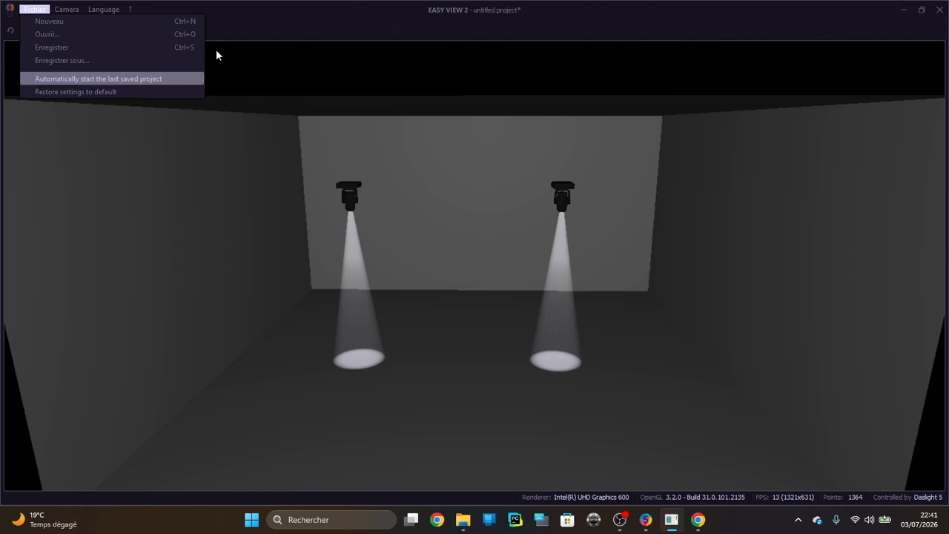
click(229, 31)
click(73, 10)
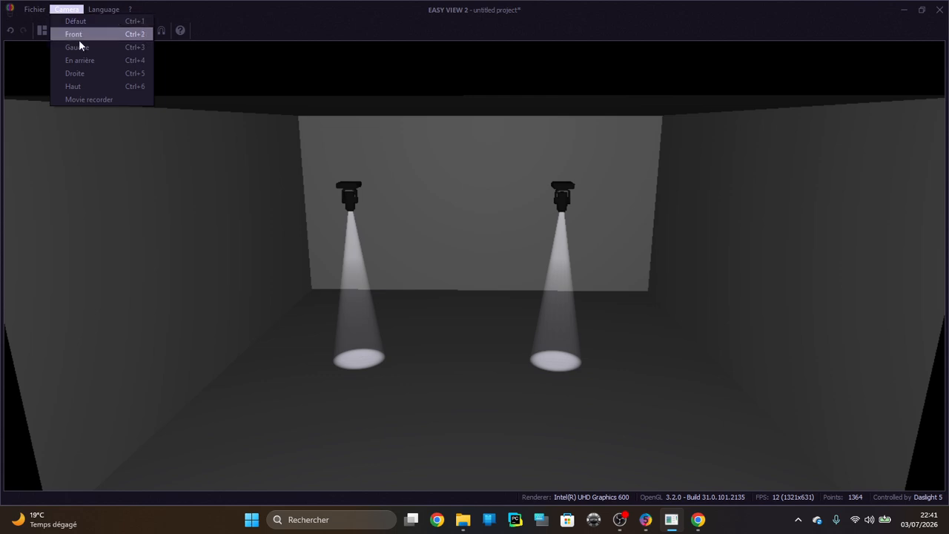
click(276, 9)
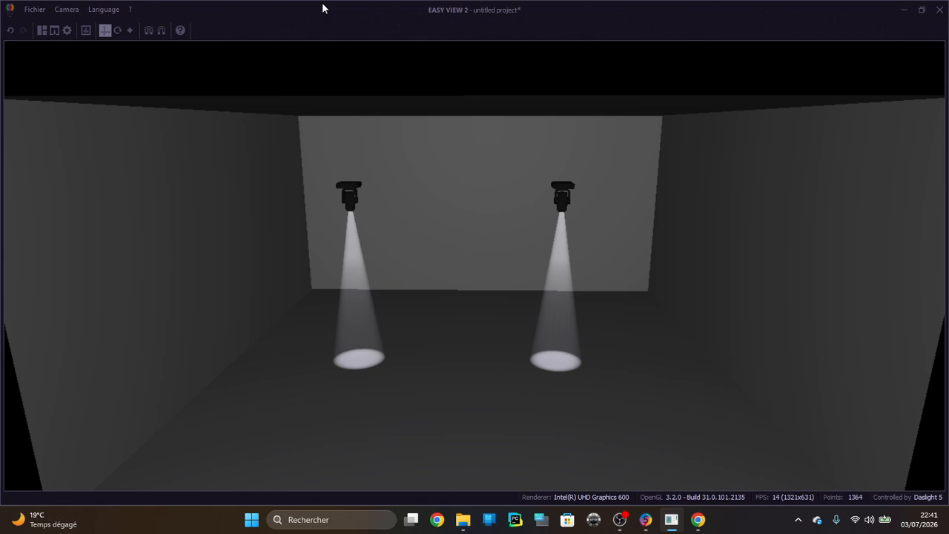
View the stage from several preset camera angles, and return to a zoomed-out front view of the room
key(F2)
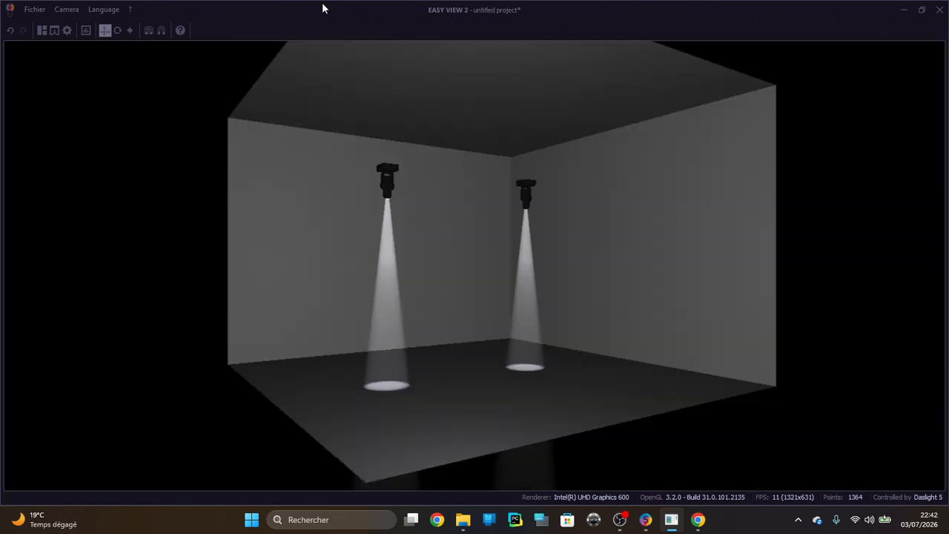
key(F3)
key(F4)
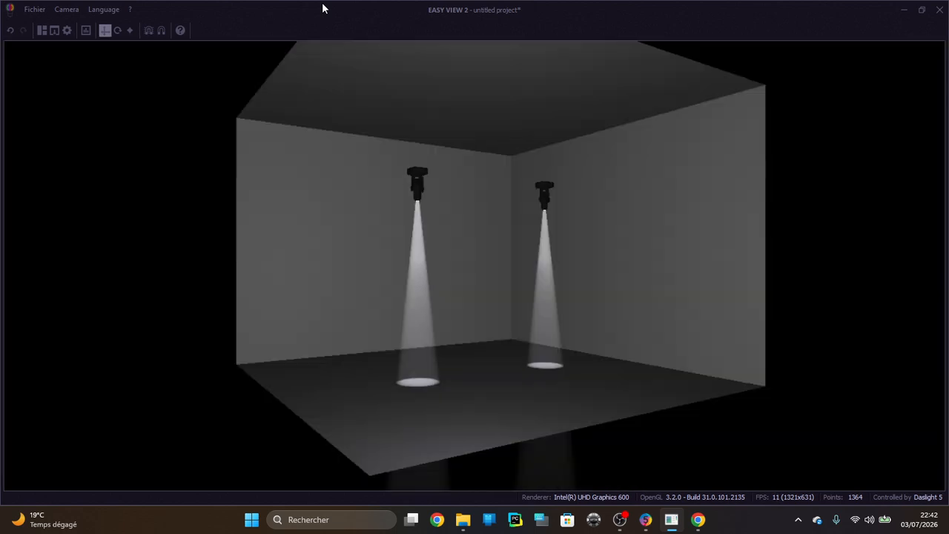
key(F1)
middle_drag(441, 183, 495, 94)
scroll(469, 197, down, 3)
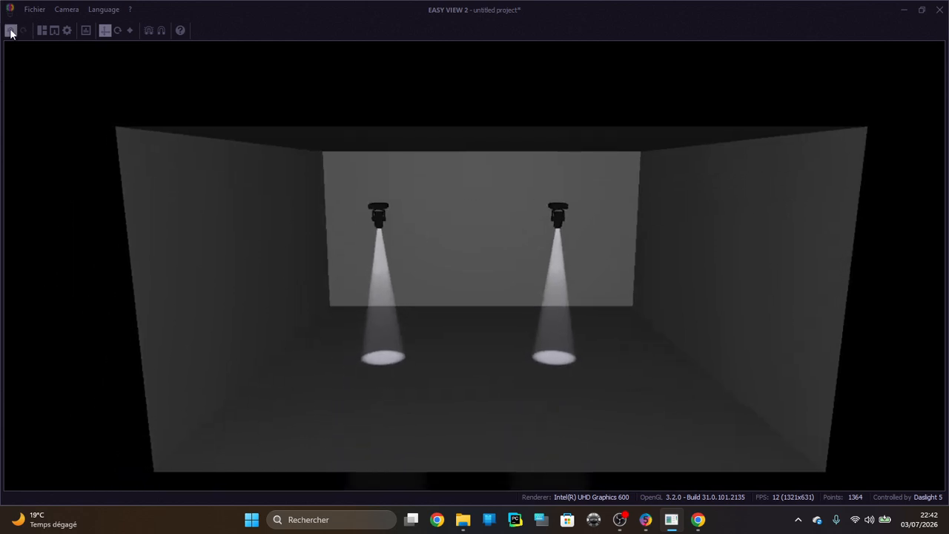
Undo the last move of the two fixtures and redo it
click(11, 31)
click(10, 31)
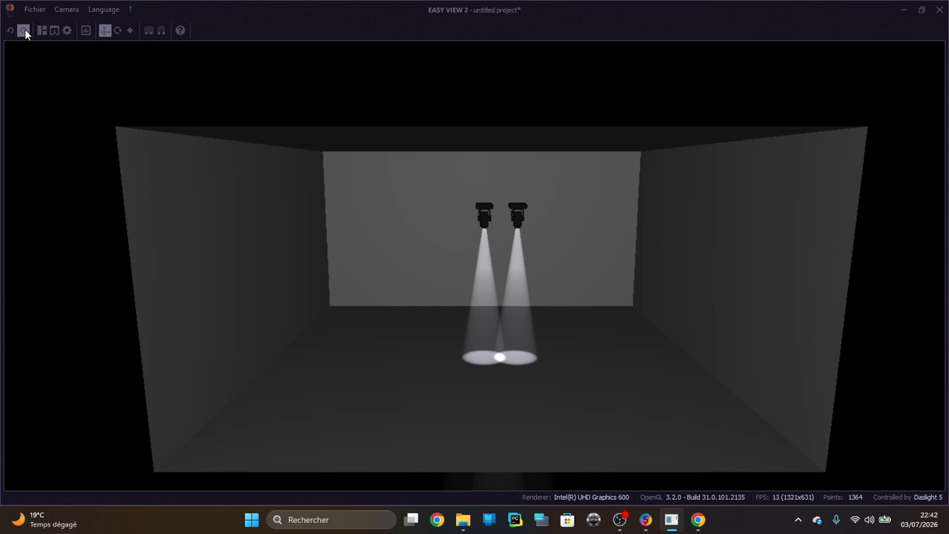
click(25, 31)
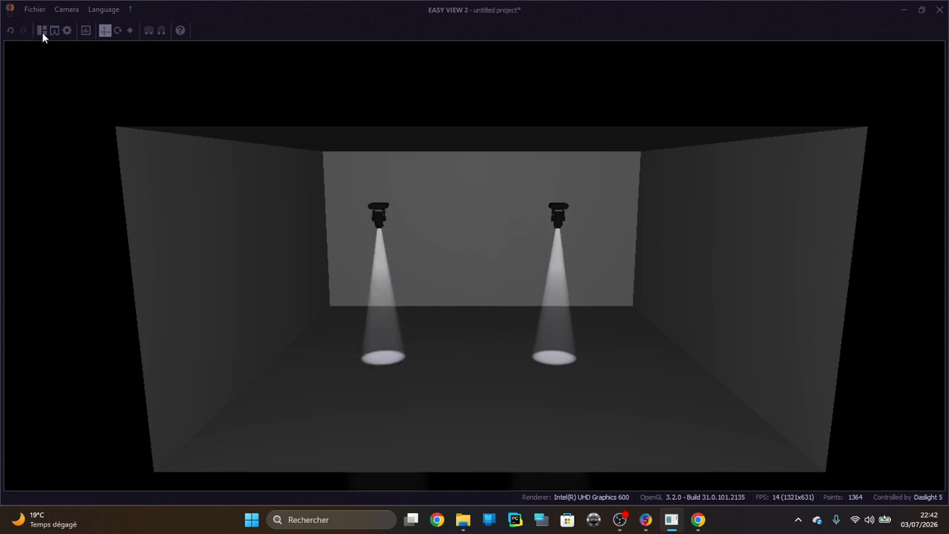
Show the editing layout with the visual settings and object list, and enlarge the perspective view to fill the viewport area
click(41, 31)
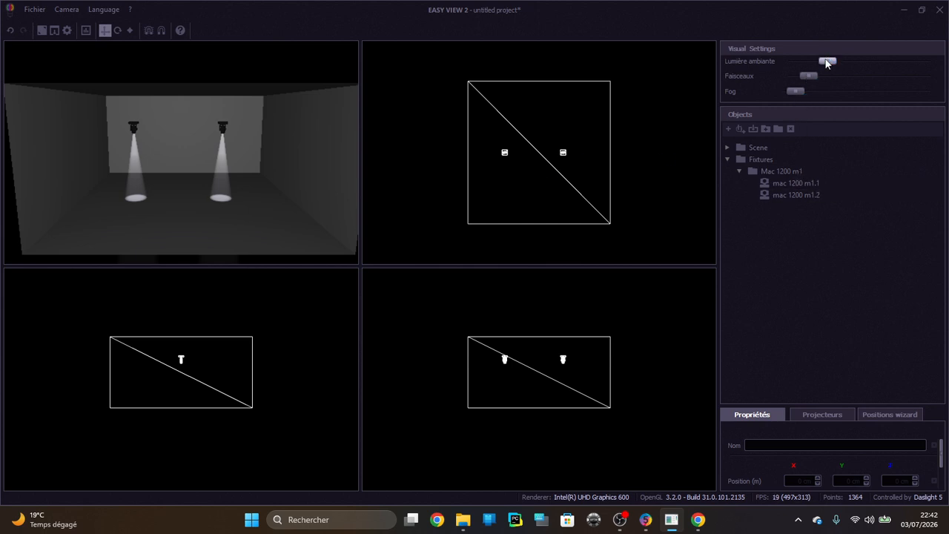
double_click(222, 113)
Try the visual settings with reduced ambient light, maximum fog, and the beam intensity at its maximum and minimum
mouse_move(825, 62)
mouse_down()
mouse_move(944, 72)
mouse_move(816, 61)
mouse_move(813, 51)
mouse_move(785, 46)
mouse_move(774, 47)
mouse_move(839, 62)
mouse_move(903, 95)
mouse_move(719, 70)
mouse_move(754, 82)
mouse_move(854, 82)
mouse_move(814, 79)
mouse_move(821, 63)
mouse_move(812, 65)
mouse_up()
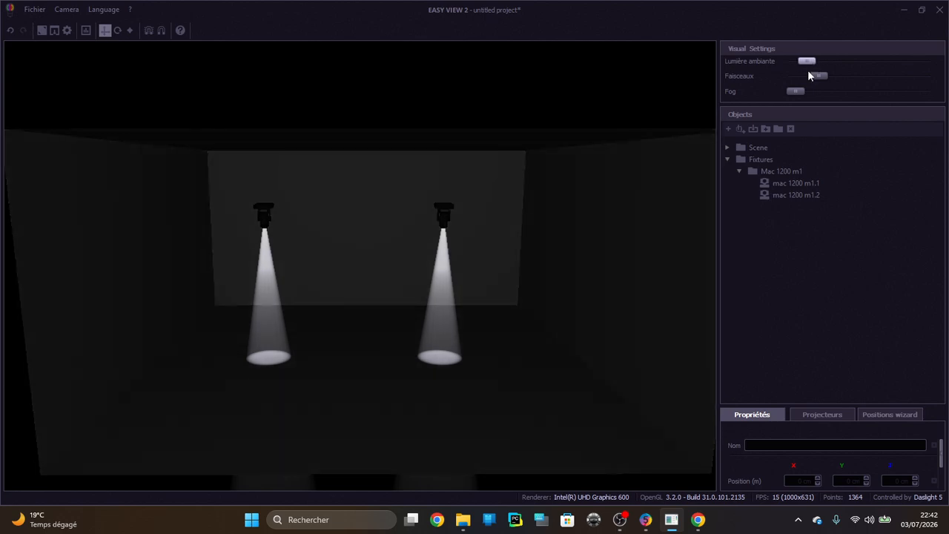
drag(799, 93, 924, 92)
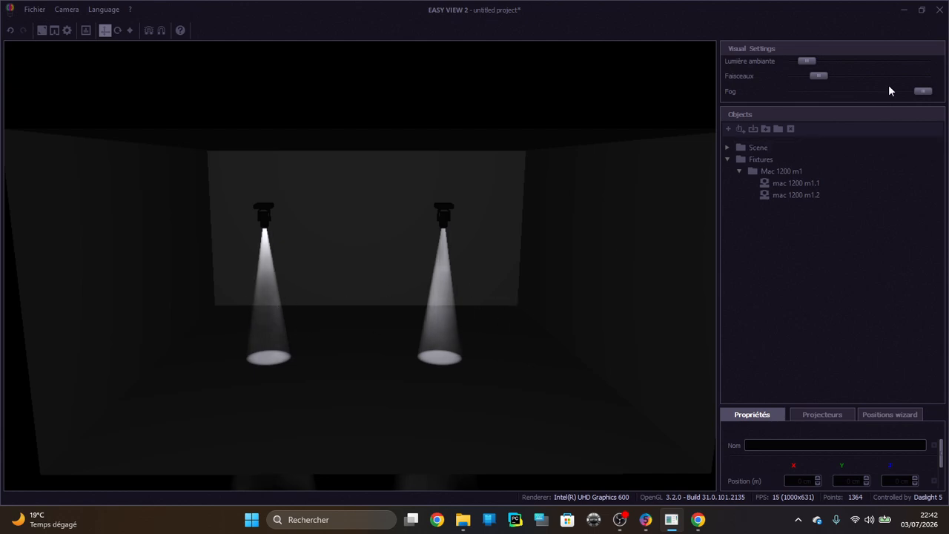
drag(819, 76, 922, 76)
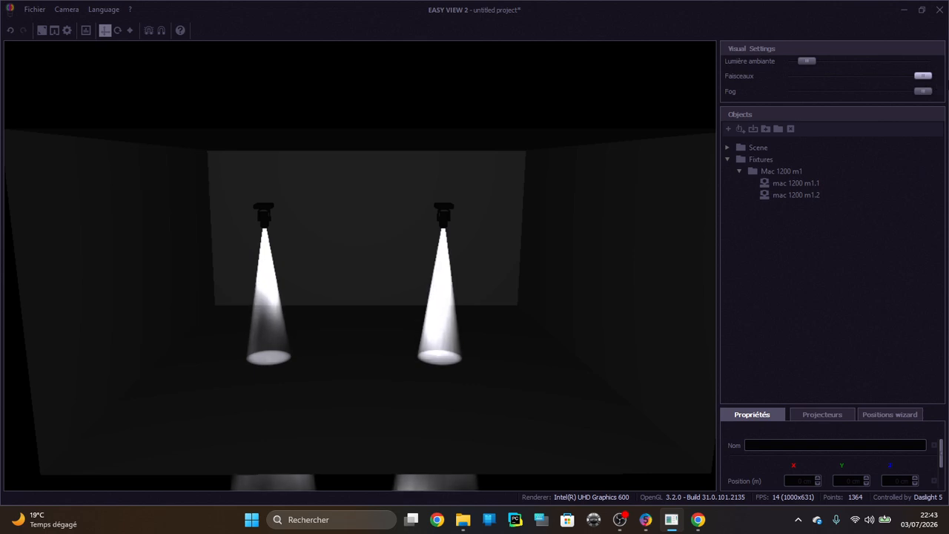
drag(858, 79, 788, 74)
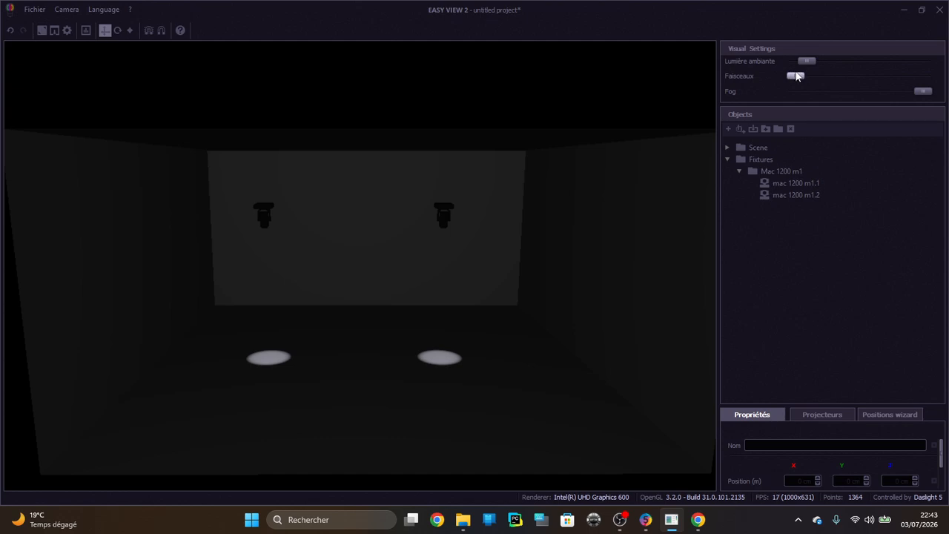
Raise the beam intensity and ambient light to low levels, and reduce the fog to its minimum
drag(801, 76, 820, 79)
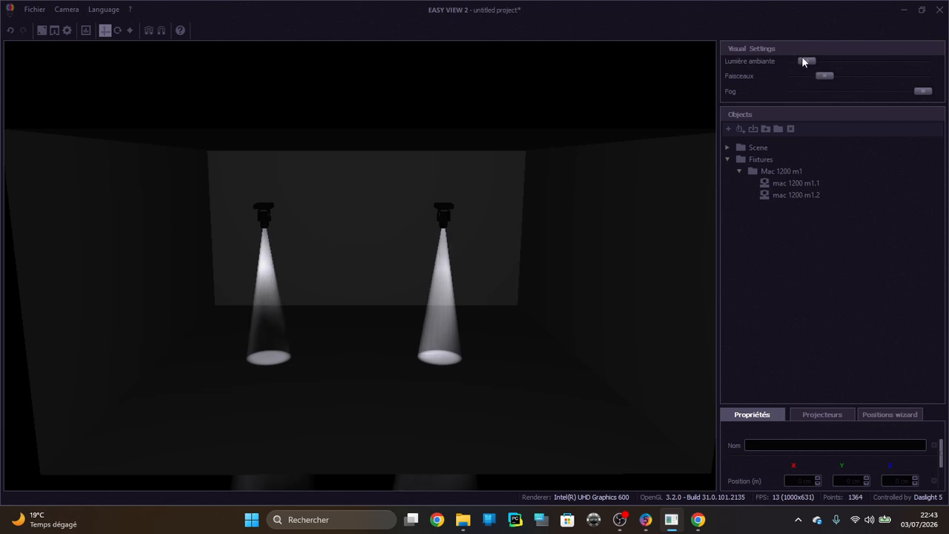
drag(807, 60, 827, 62)
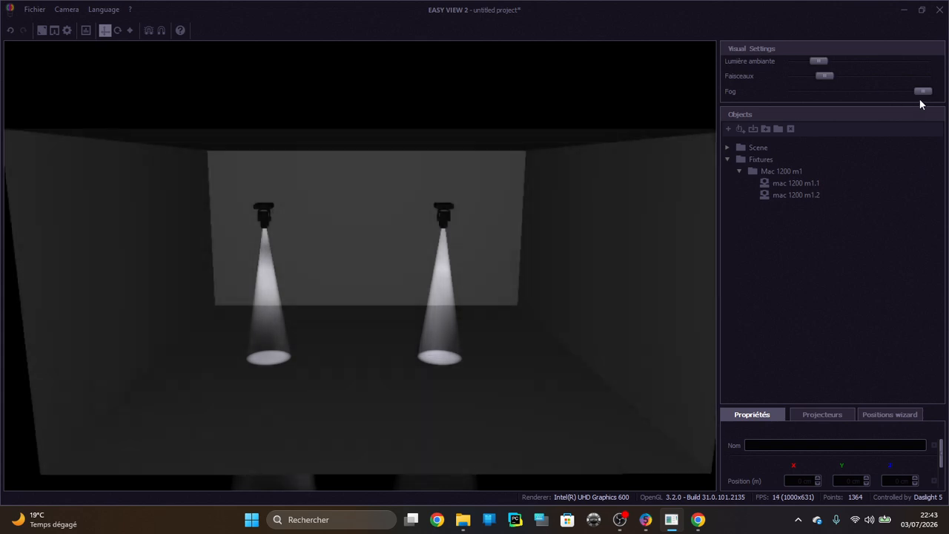
drag(923, 91, 722, 74)
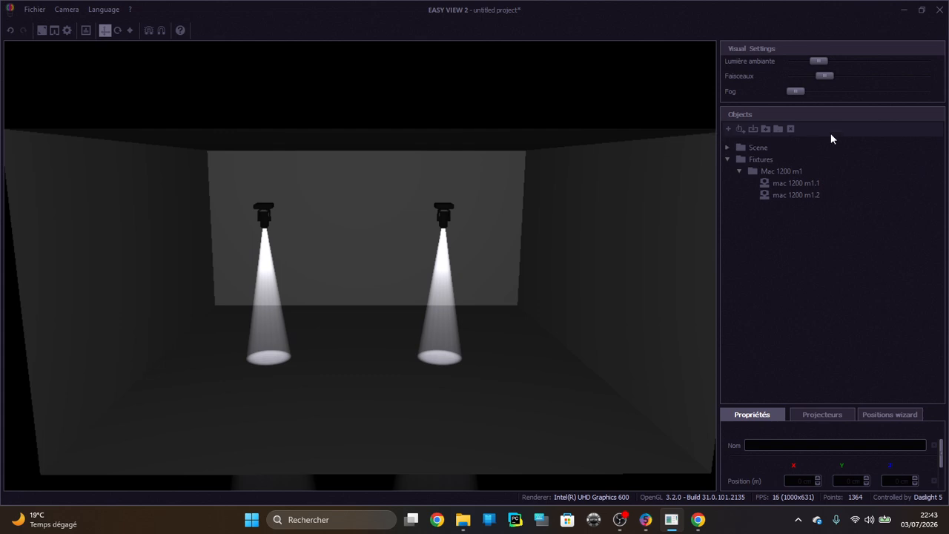
Collapse the fixture groups and expand the Scene group in the object list to see the room's surfaces
click(737, 171)
click(728, 159)
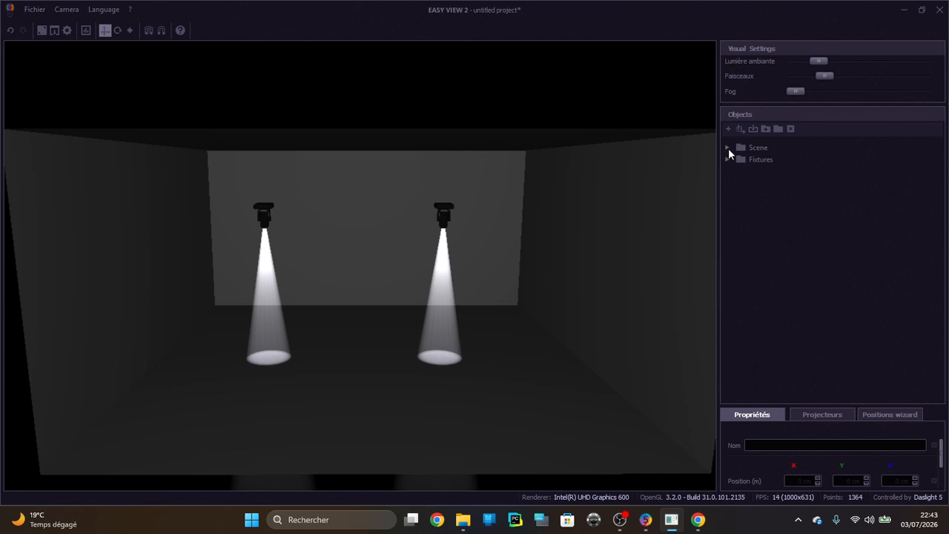
click(727, 147)
click(764, 159)
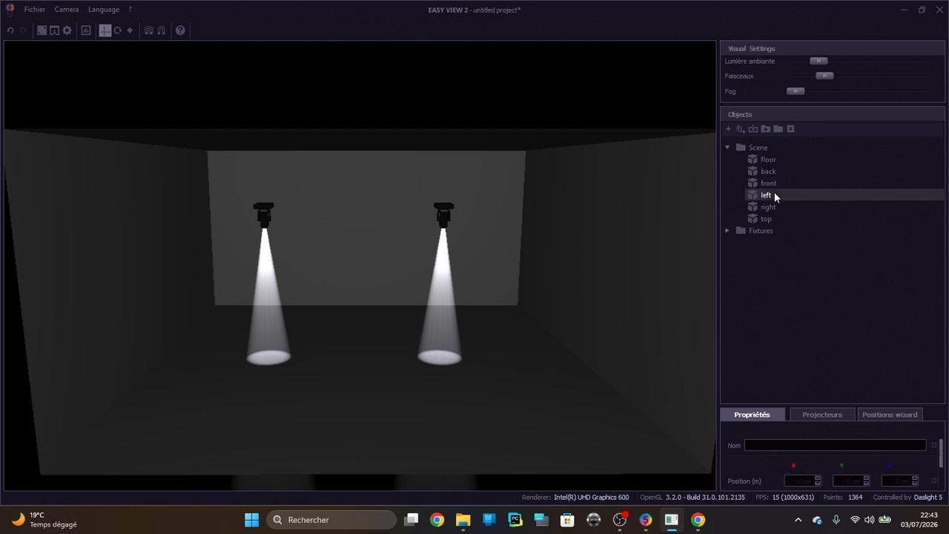
Examine the room's walls, floor and open sides from farther away and from different angles
scroll(542, 197, down, 2)
scroll(541, 200, down, 1)
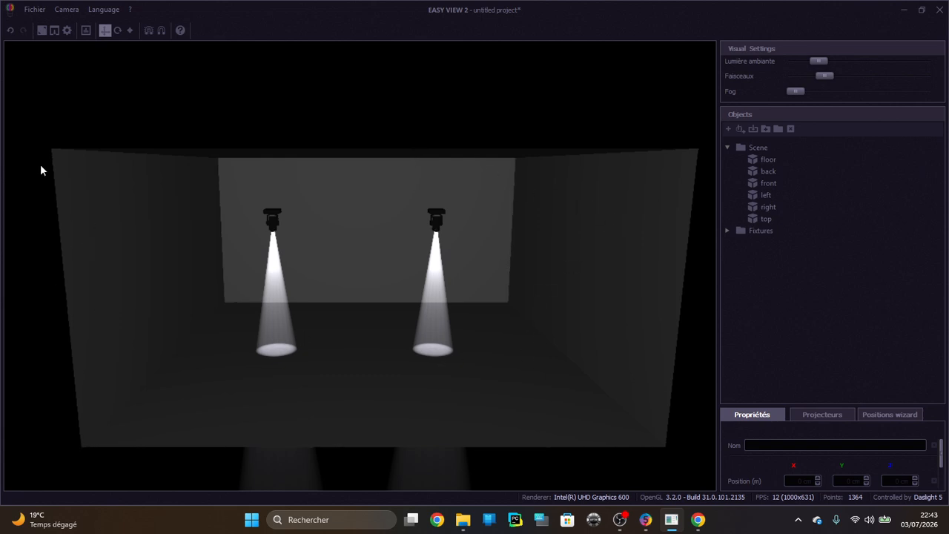
scroll(596, 212, down, 5)
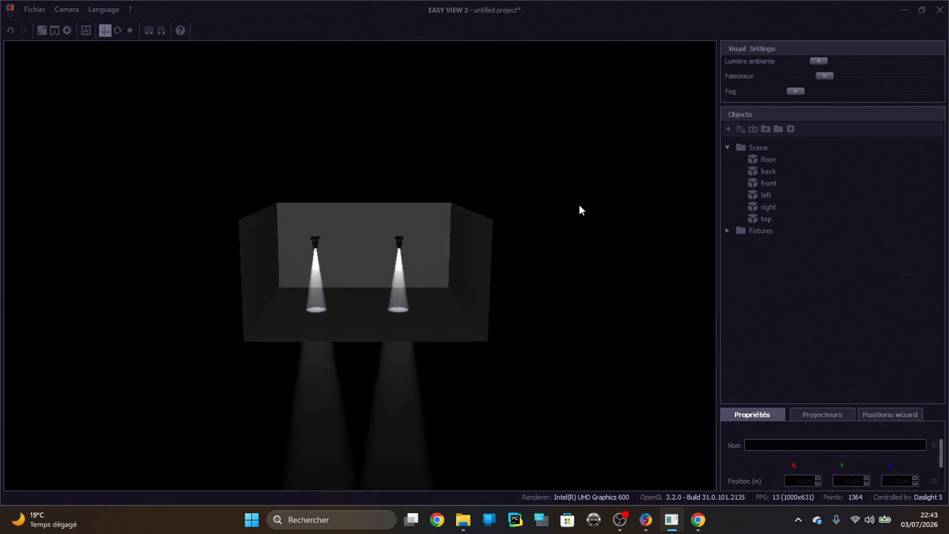
drag(569, 215, 671, 226)
drag(174, 237, 206, 198)
drag(445, 229, 553, 228)
scroll(559, 229, up, 5)
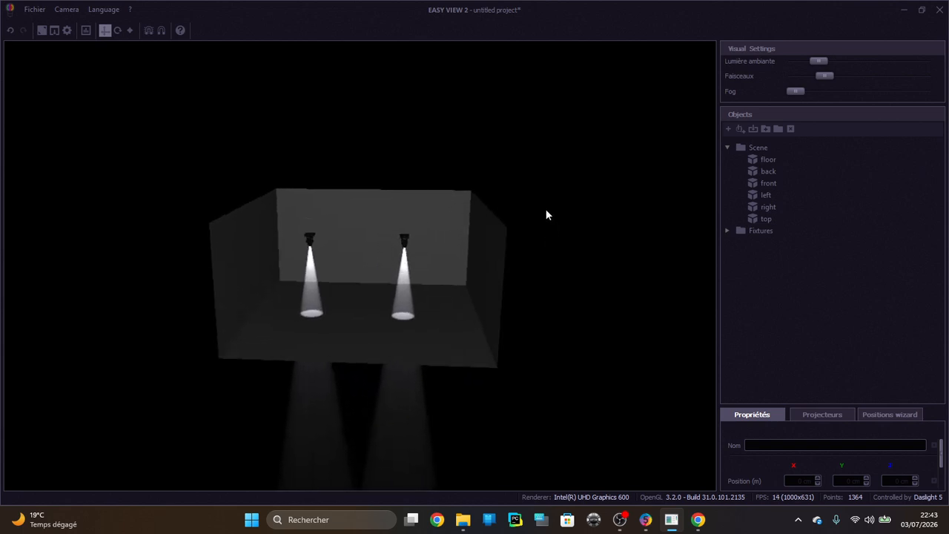
drag(479, 210, 493, 209)
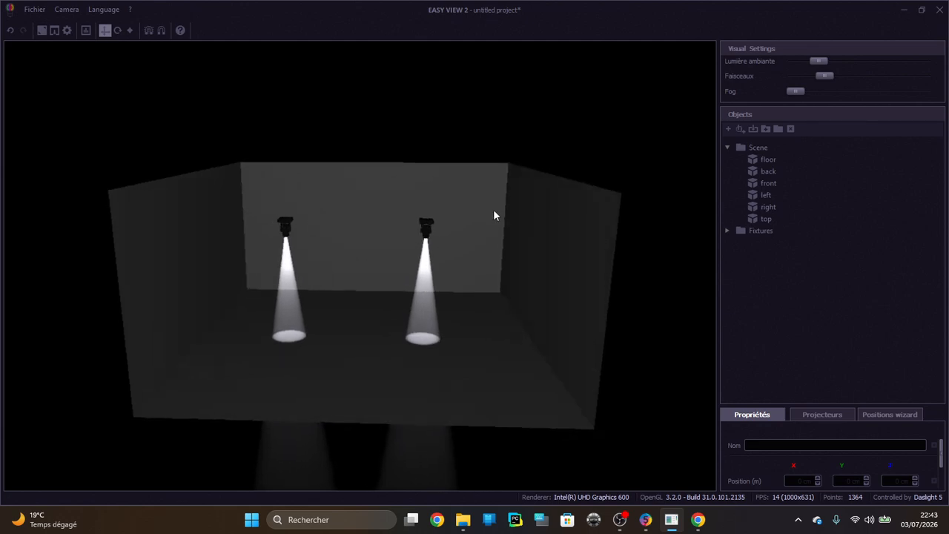
Collapse the Scene group, expand Fixtures down to the Mac 1200 m1 group, and select the mac 1200 m1.1 fixture
click(727, 147)
click(728, 160)
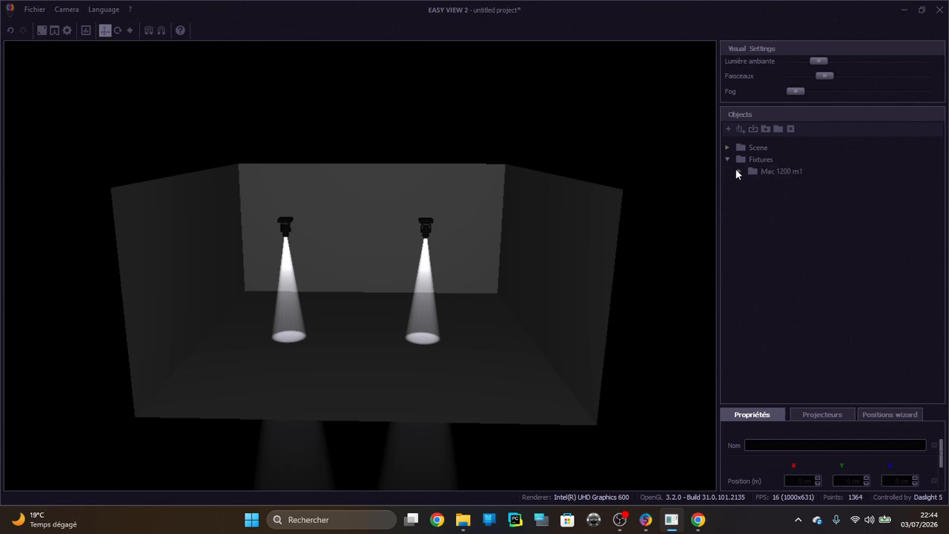
click(739, 171)
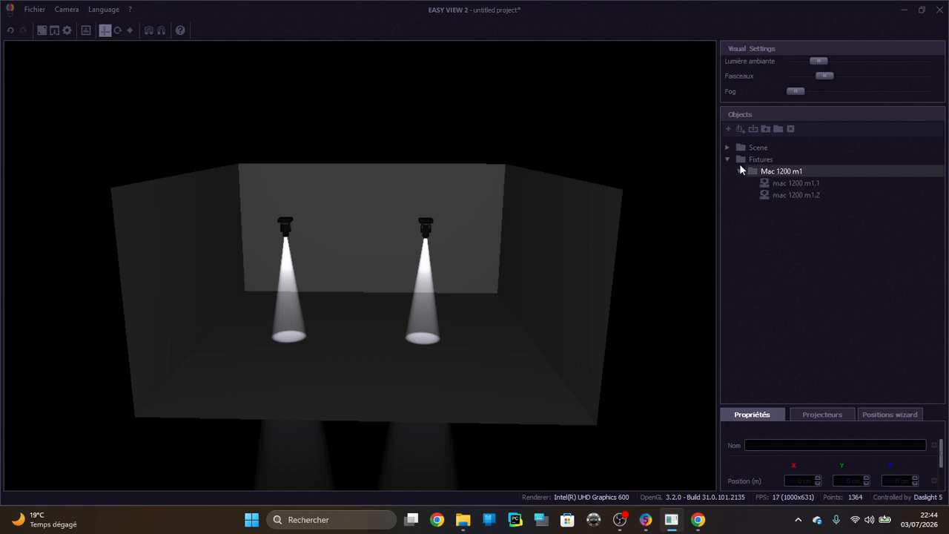
click(778, 187)
click(781, 196)
click(779, 184)
click(781, 195)
click(779, 185)
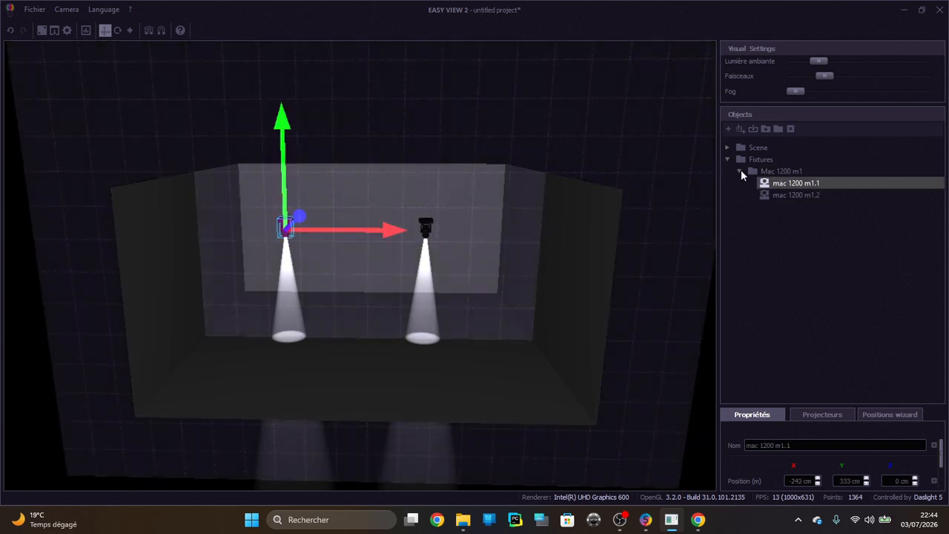
Collapse the Mac 1200 m1 group and the Fixtures group in the object list
click(739, 171)
click(608, 183)
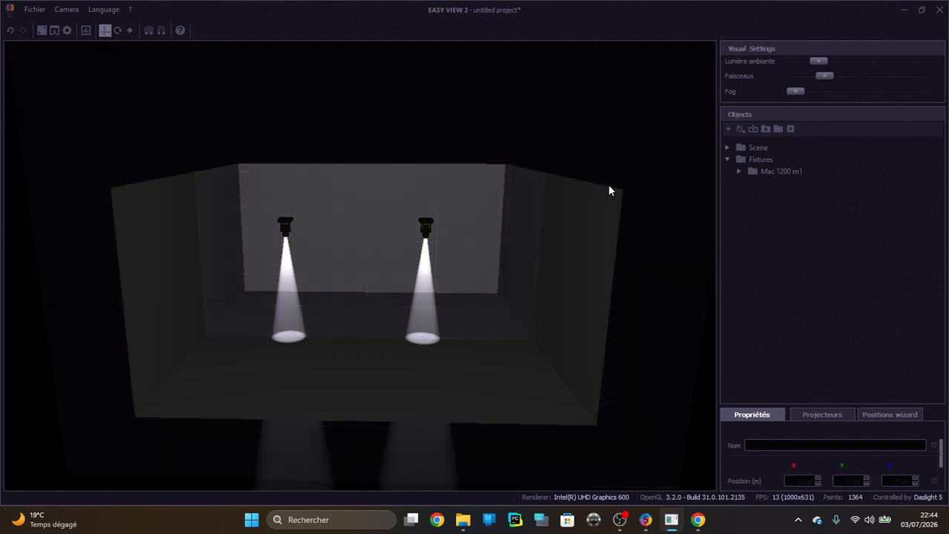
click(728, 158)
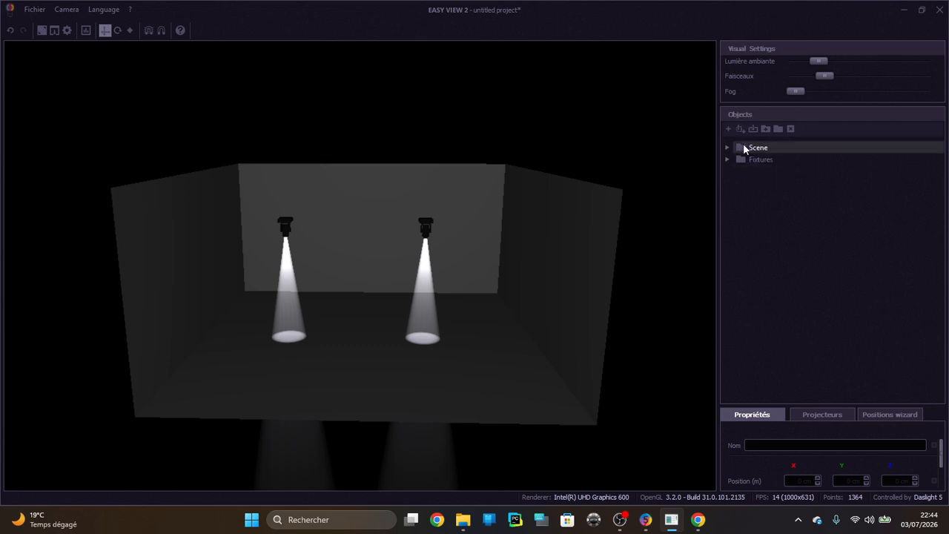
Add the 3D object Building.dae from the library's Architectural folder to the scene
click(730, 132)
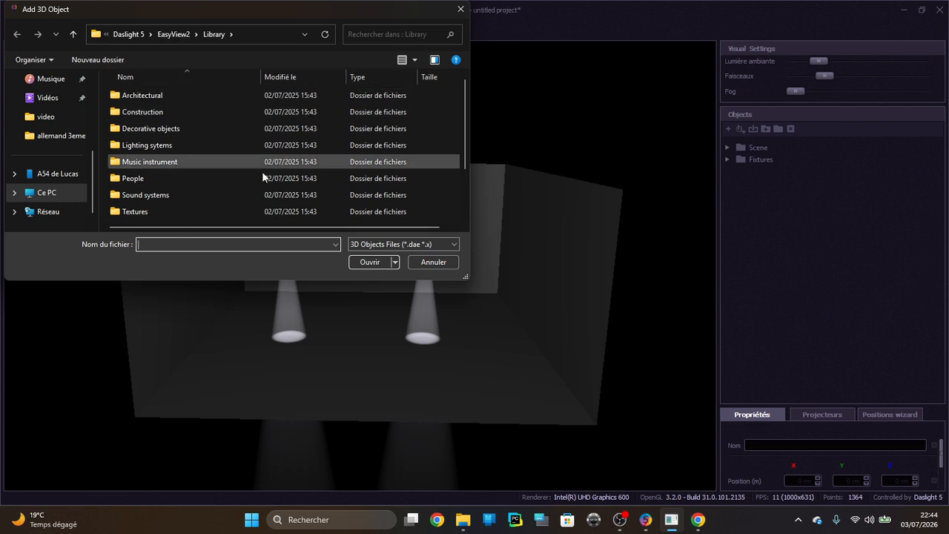
double_click(193, 96)
double_click(159, 96)
click(16, 34)
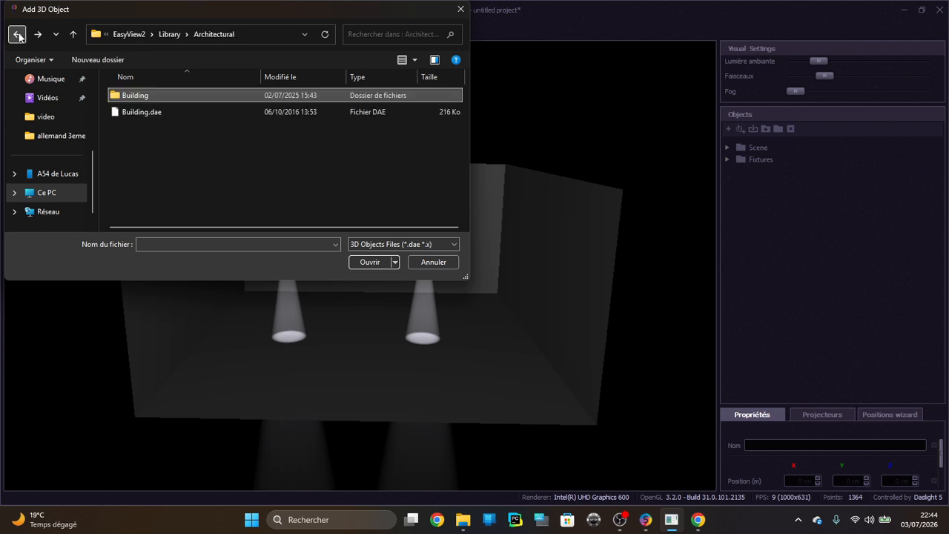
click(158, 111)
click(371, 262)
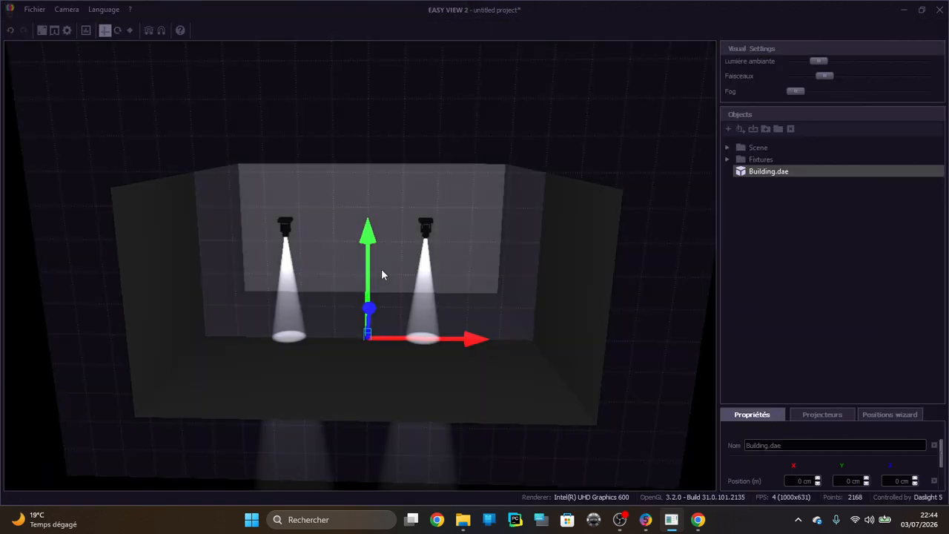
Raise the building to a height of about 291 cm and inspect it up close between the two fixtures
drag(369, 282, 369, 261)
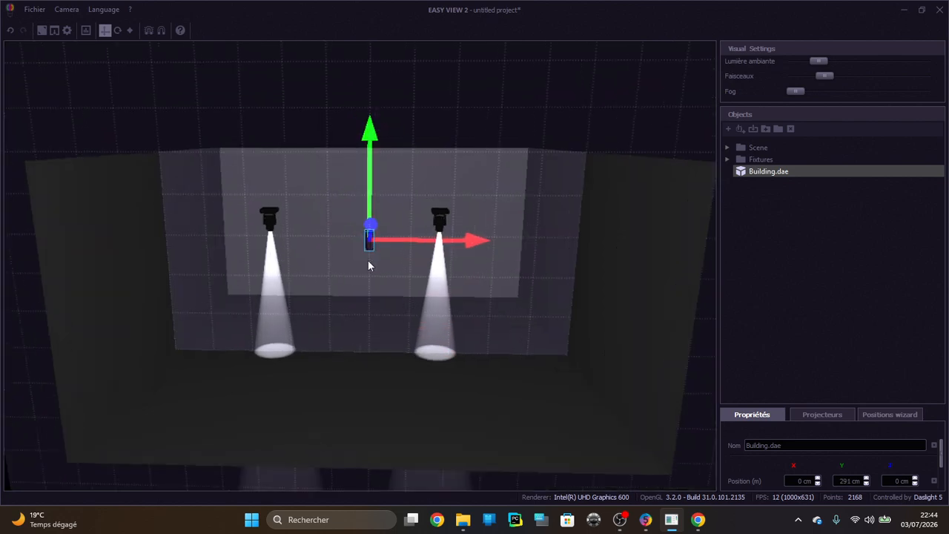
scroll(363, 249, up, 5)
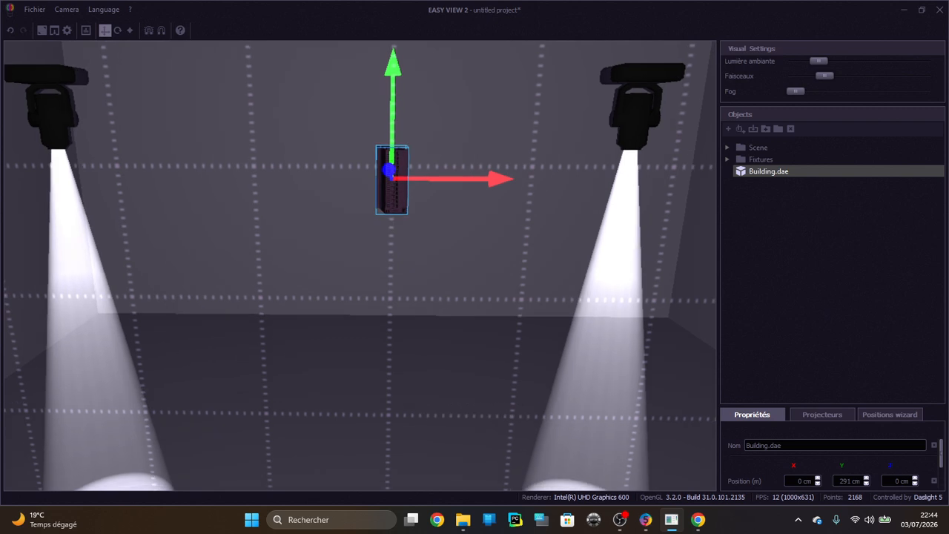
scroll(384, 196, up, 5)
click(384, 197)
scroll(371, 201, down, 4)
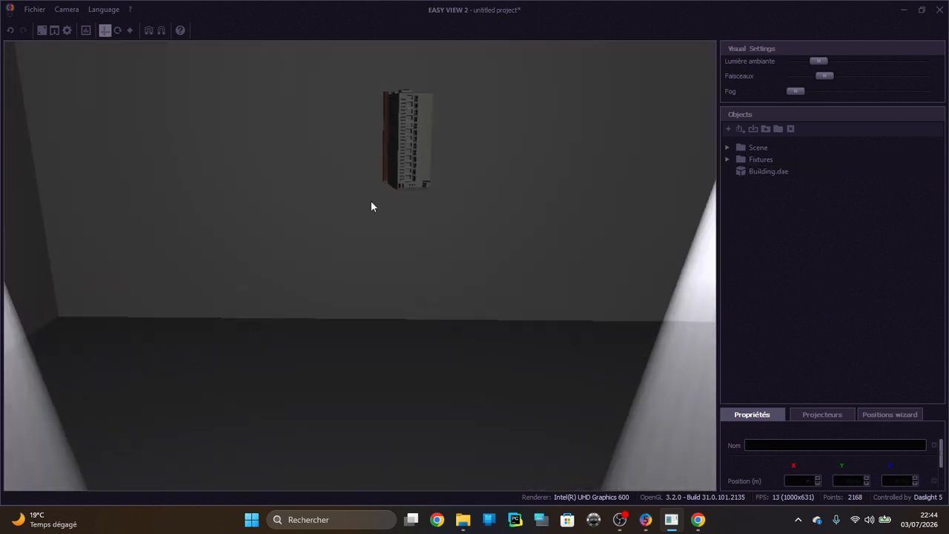
click(416, 142)
scroll(416, 145, down, 6)
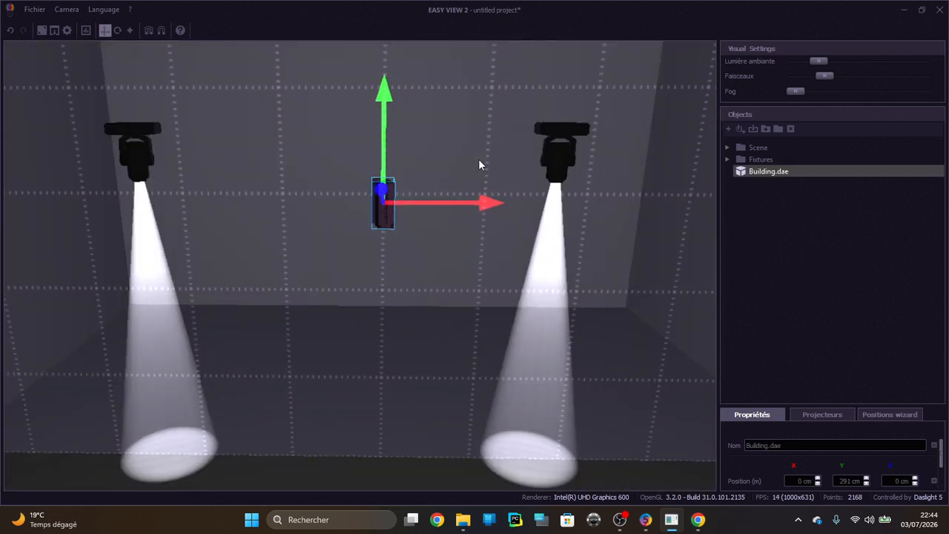
Delete the Building.dae object from the scene
right_click(767, 178)
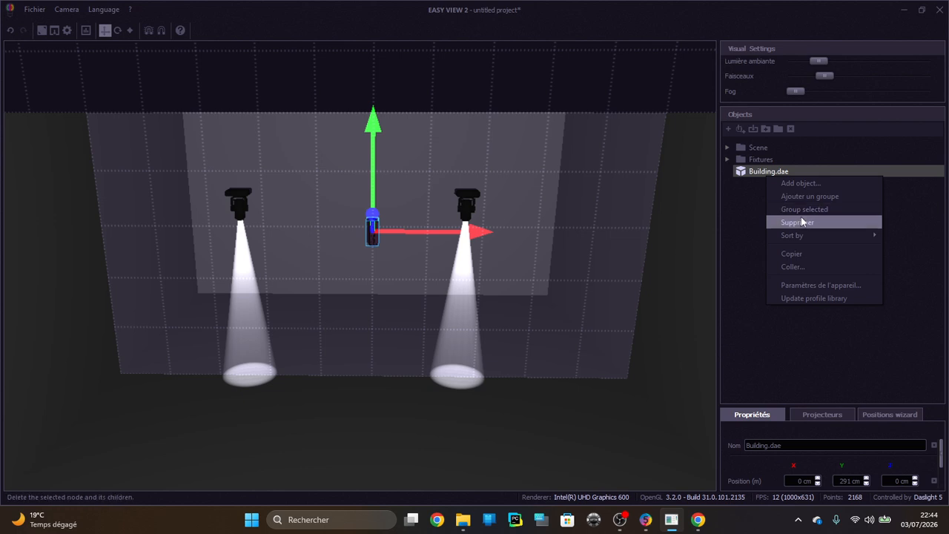
click(801, 218)
click(538, 276)
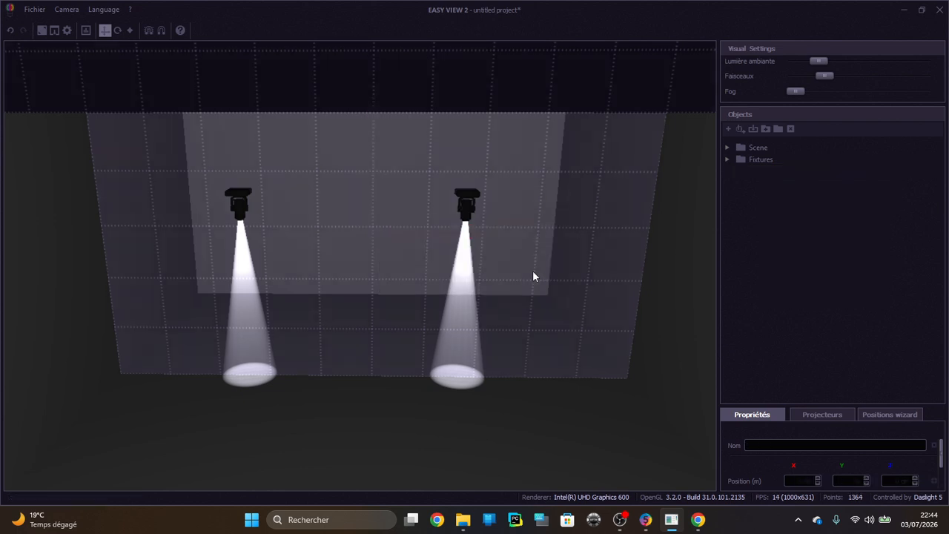
Add the truss Protruss_gp_15x15_l4.572.x from the library's Truss, ProTruss, 15x15 3D folder
click(730, 131)
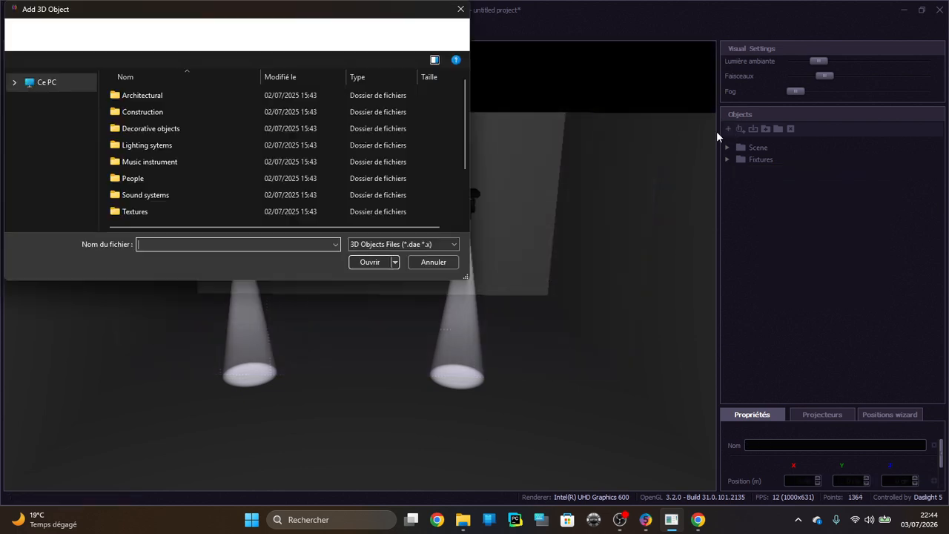
scroll(166, 140, down, 2)
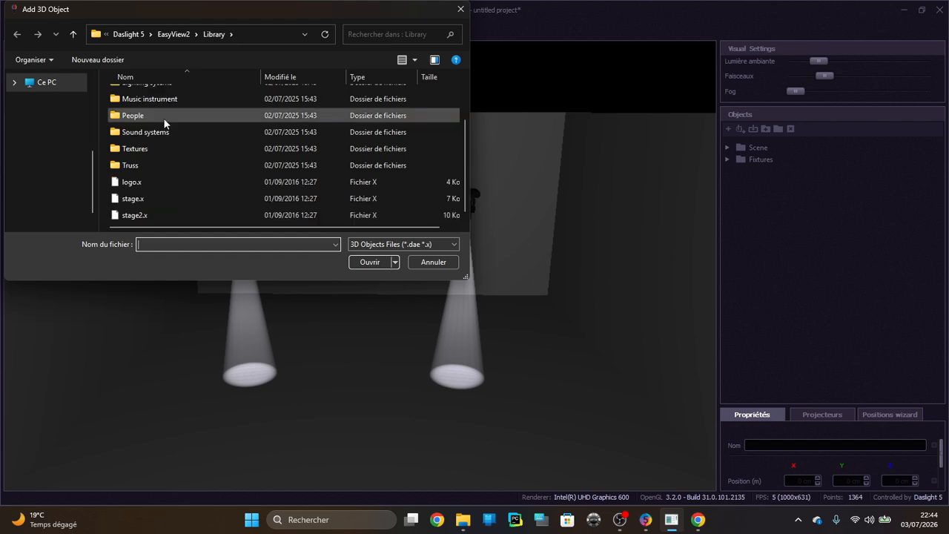
double_click(145, 166)
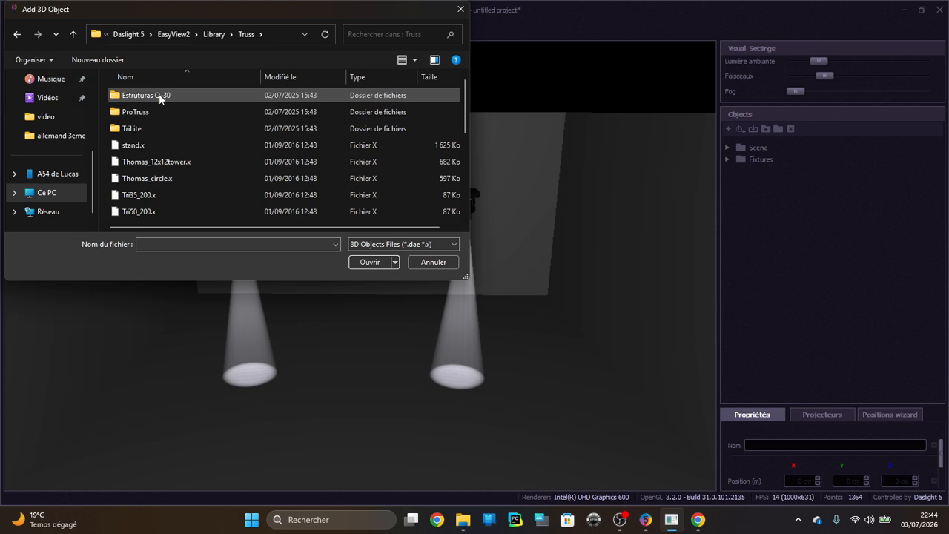
double_click(158, 125)
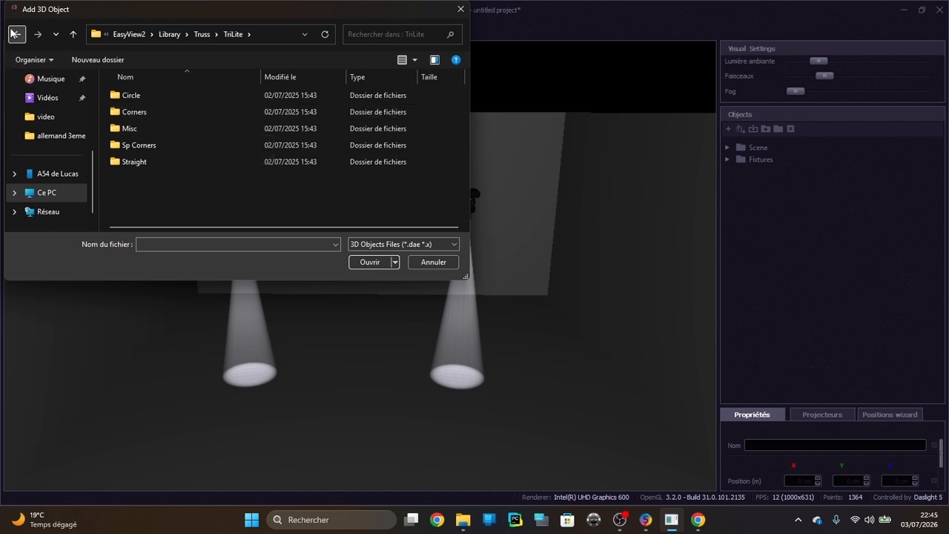
click(11, 37)
double_click(135, 113)
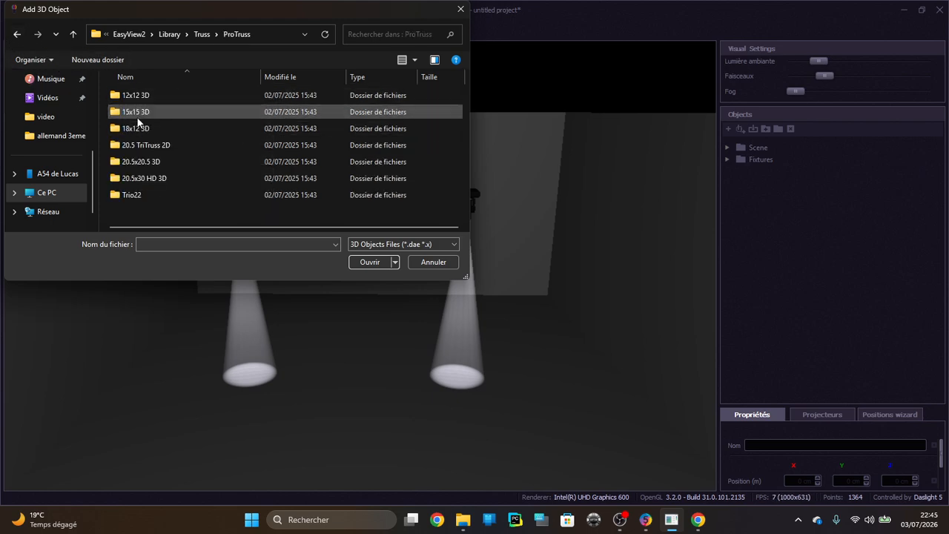
click(148, 113)
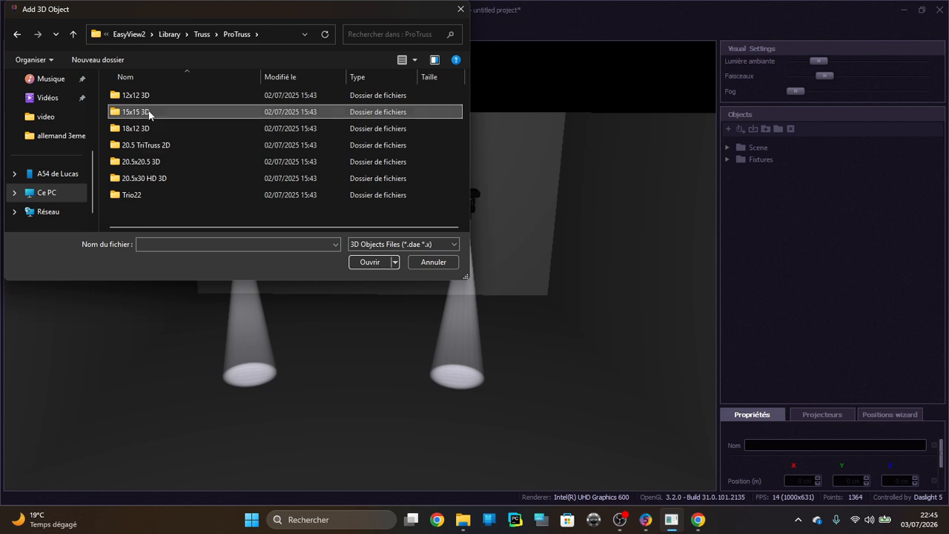
double_click(148, 113)
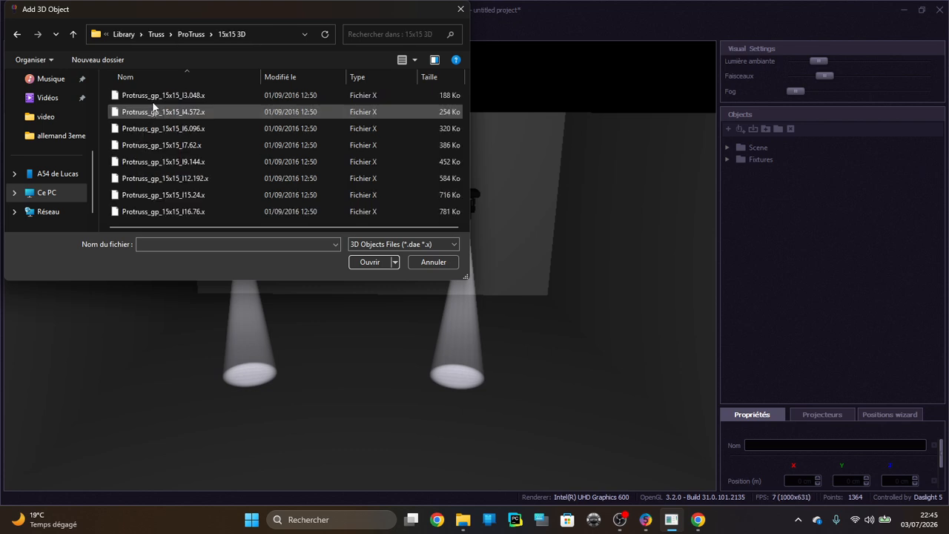
click(199, 112)
click(373, 261)
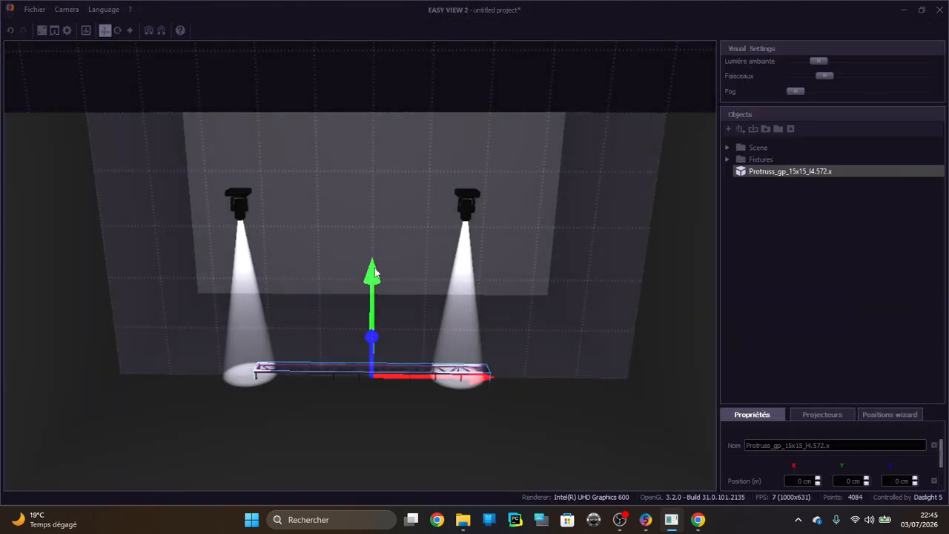
Raise the truss above the two fixtures to a height of about 402 cm, keeping it selected
drag(373, 288, 373, 67)
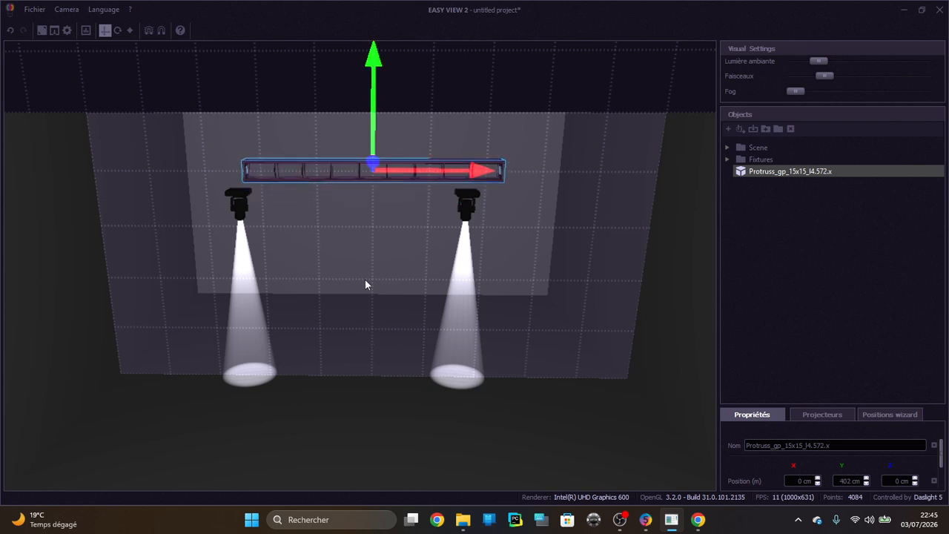
click(349, 254)
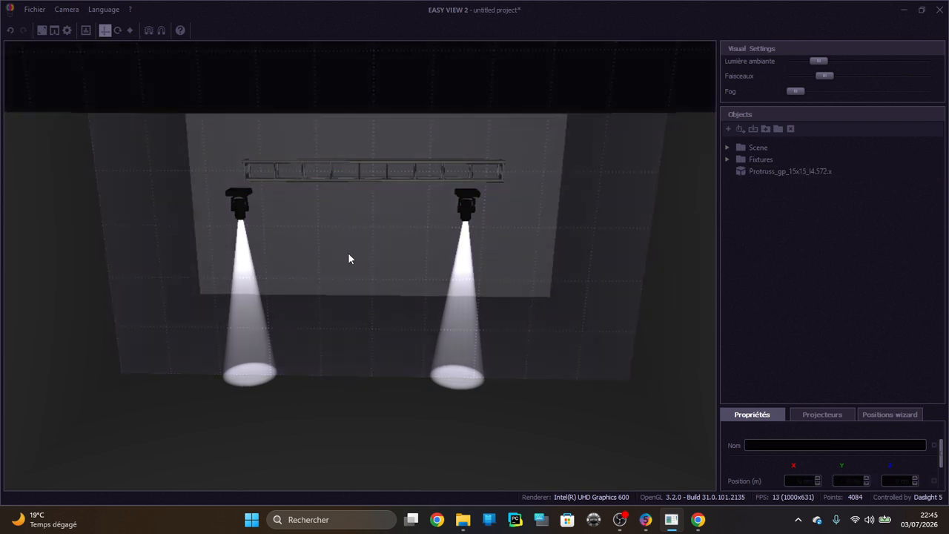
click(331, 169)
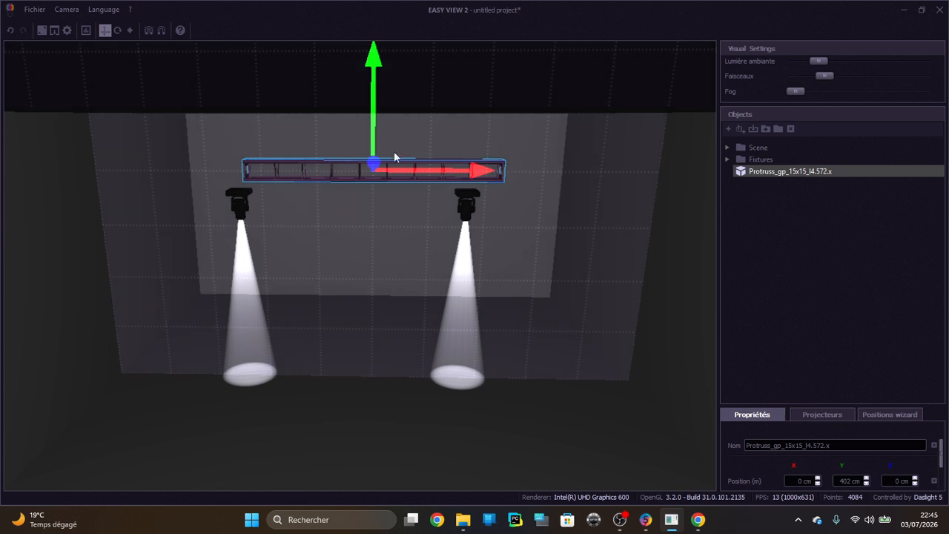
Shift the truss along X to about 207 cm and lower it to a height of about 391 cm
mouse_move(416, 169)
right_down()
mouse_move(467, 173)
mouse_move(429, 174)
right_up()
drag(429, 174, 547, 166)
drag(443, 155, 442, 167)
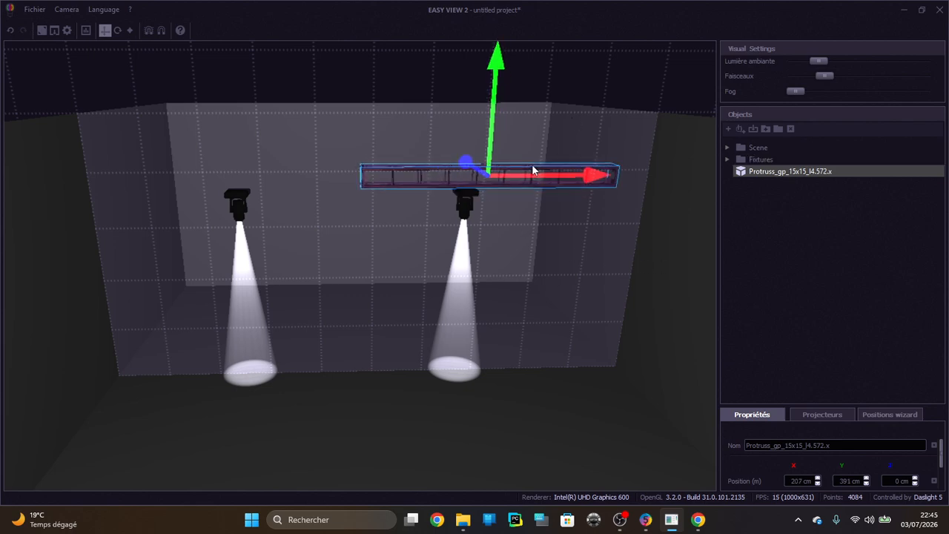
middle_drag(521, 171, 514, 167)
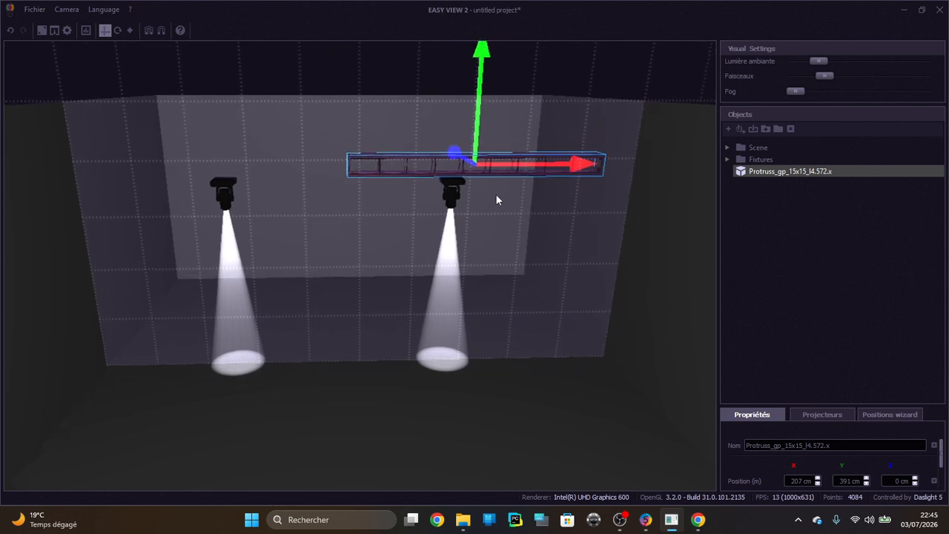
scroll(489, 200, down, 5)
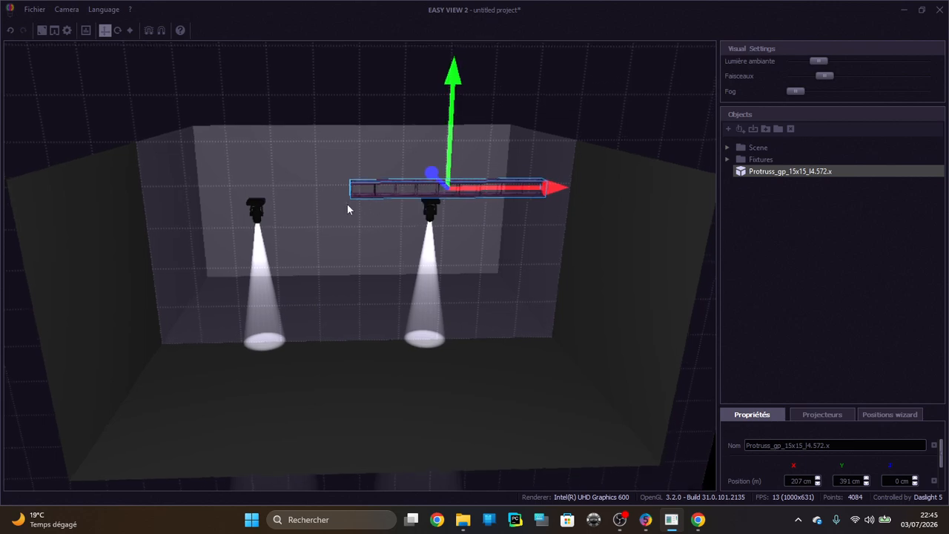
Enlarge the properties area and stretch the truss along X to a length of about 922 cm
drag(806, 403, 780, 205)
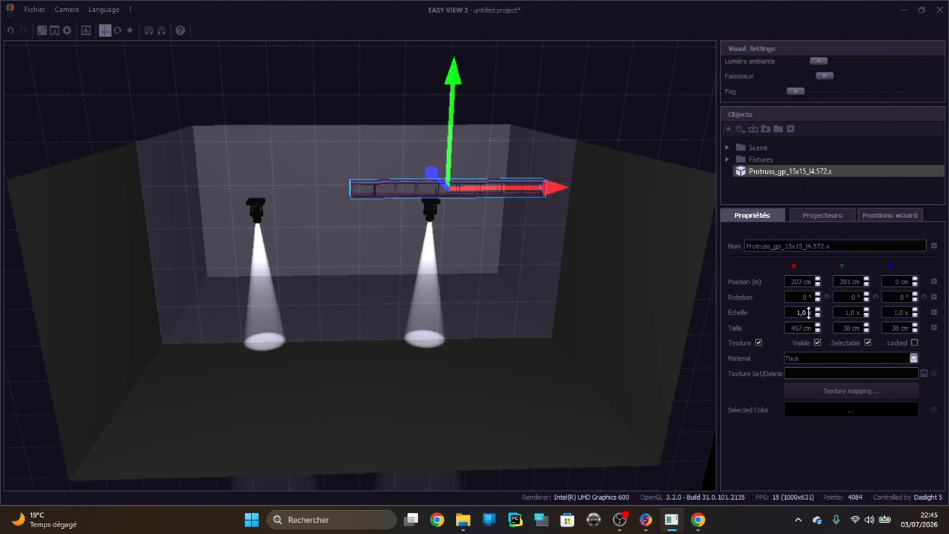
drag(801, 327, 801, 98)
click(593, 349)
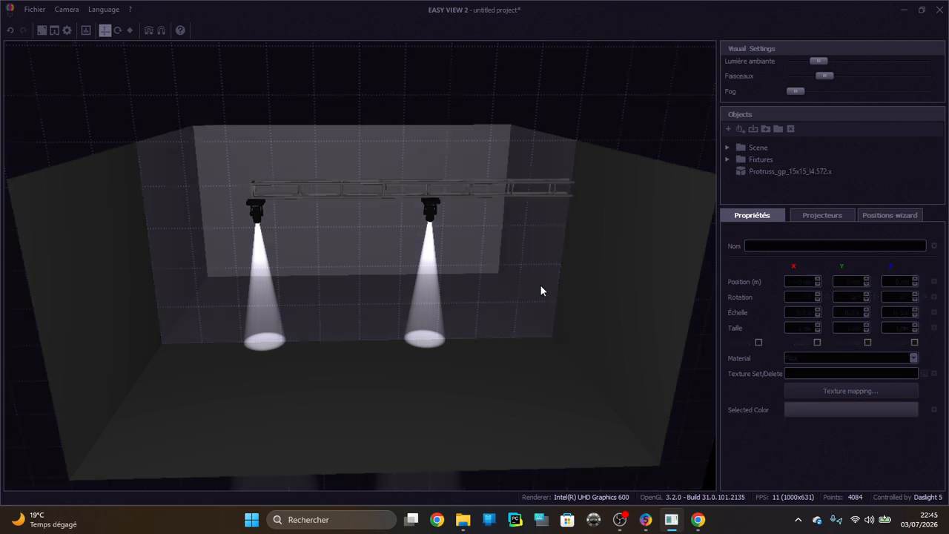
Move the stretched truss along X to about -12 cm so it spans both fixtures
click(493, 185)
drag(505, 188, 411, 189)
scroll(445, 262, up, 5)
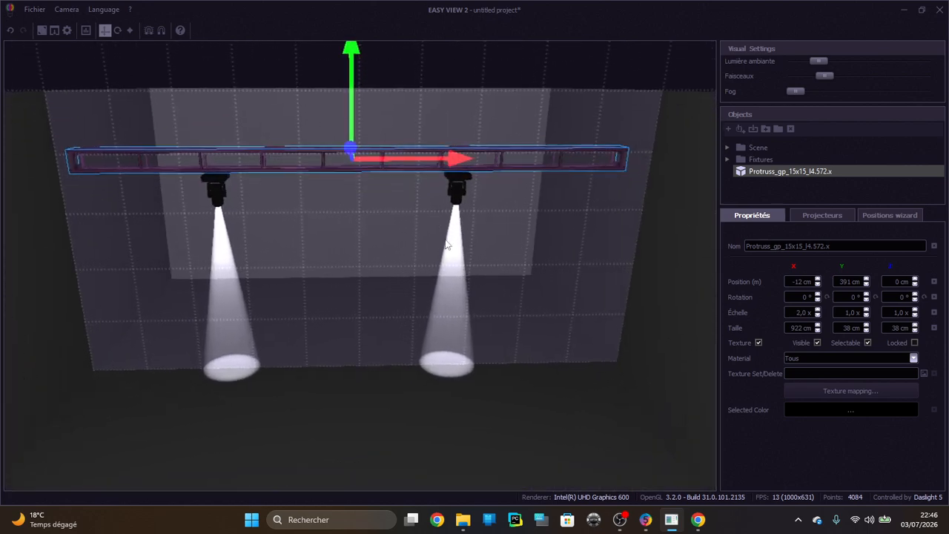
Raise the fixtures up against the truss: mac 1200 m1.2 to about 343 cm and mac 1200 m1.1 to about 346 cm
click(457, 187)
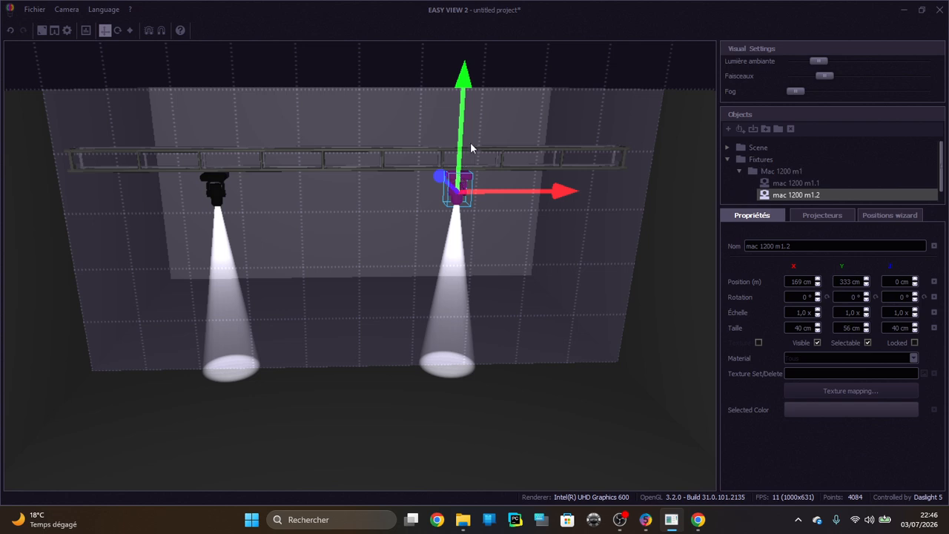
drag(459, 146, 459, 140)
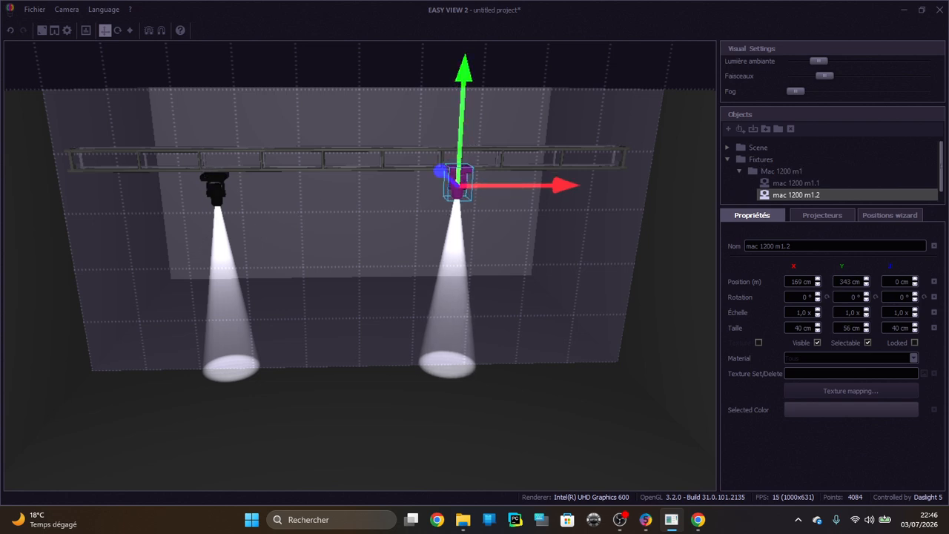
click(212, 180)
drag(212, 149, 260, 173)
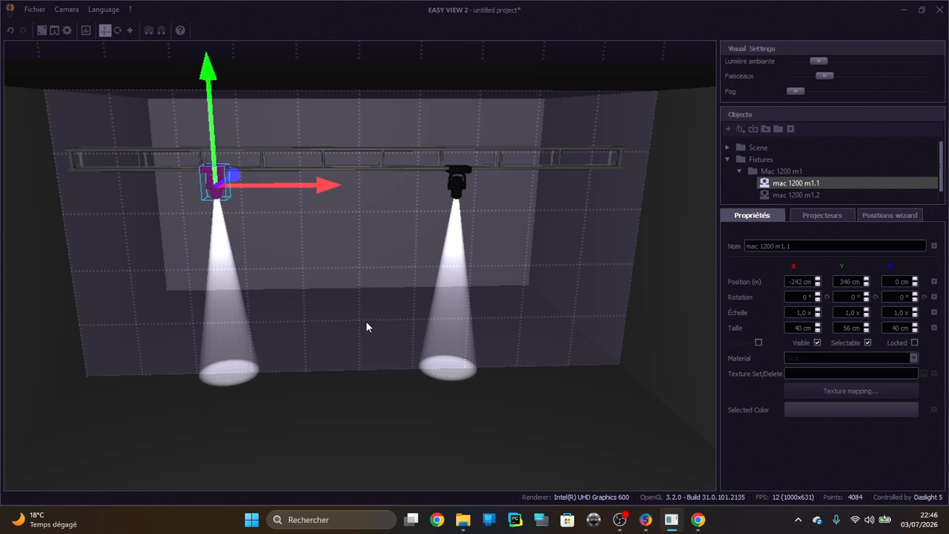
Move the truss object into the Mac 1200 m1 group and select the whole group
scroll(739, 174, down, 1)
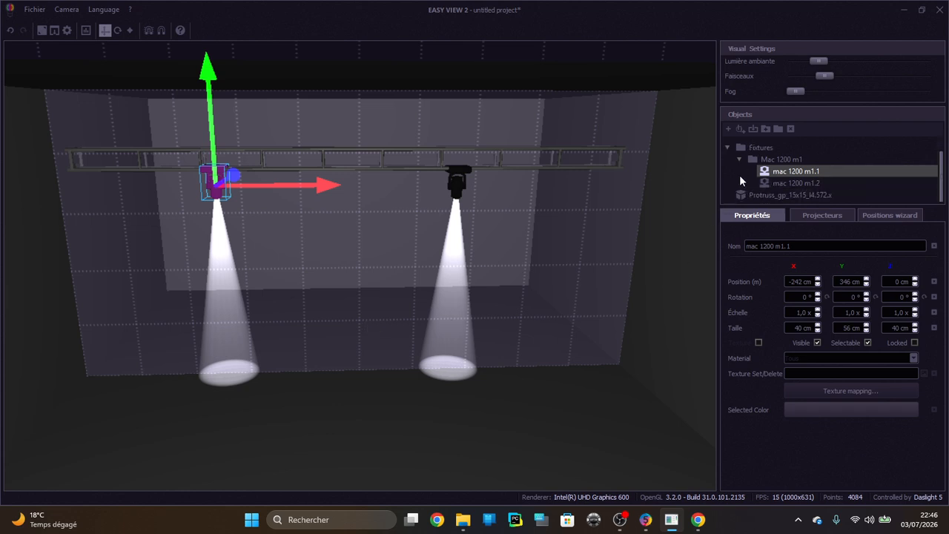
drag(736, 195, 763, 160)
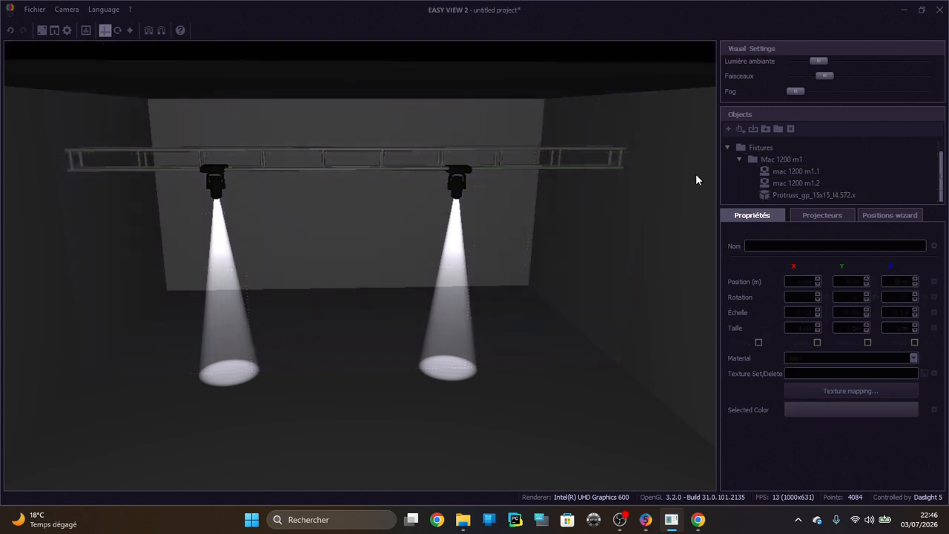
click(559, 164)
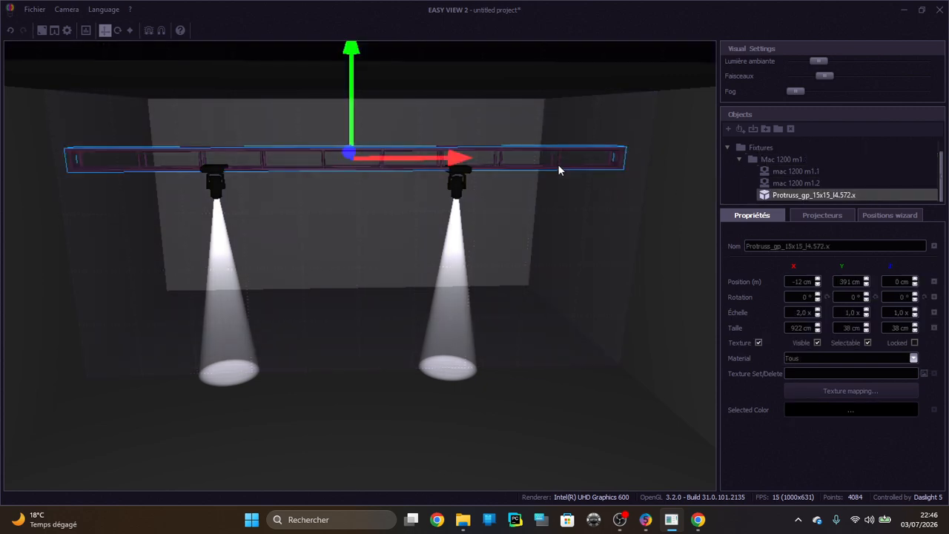
mouse_move(551, 93)
right_down()
mouse_move(537, 92)
mouse_move(536, 73)
mouse_move(534, 89)
right_up()
click(764, 159)
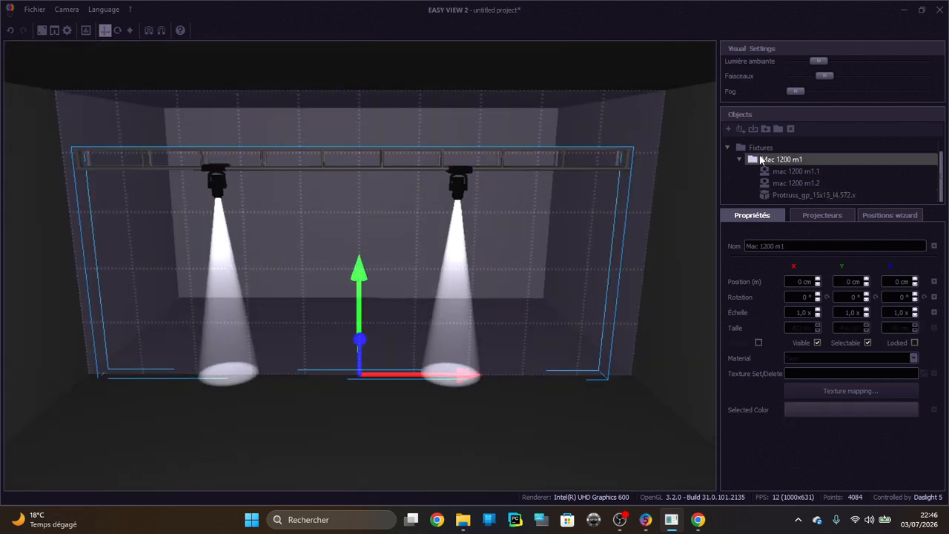
Lower the whole Mac 1200 m1 group along Y to about -16 cm and enlarge the objects list
mouse_move(357, 290)
mouse_down()
mouse_move(358, 230)
mouse_move(358, 339)
mouse_move(357, 296)
mouse_up()
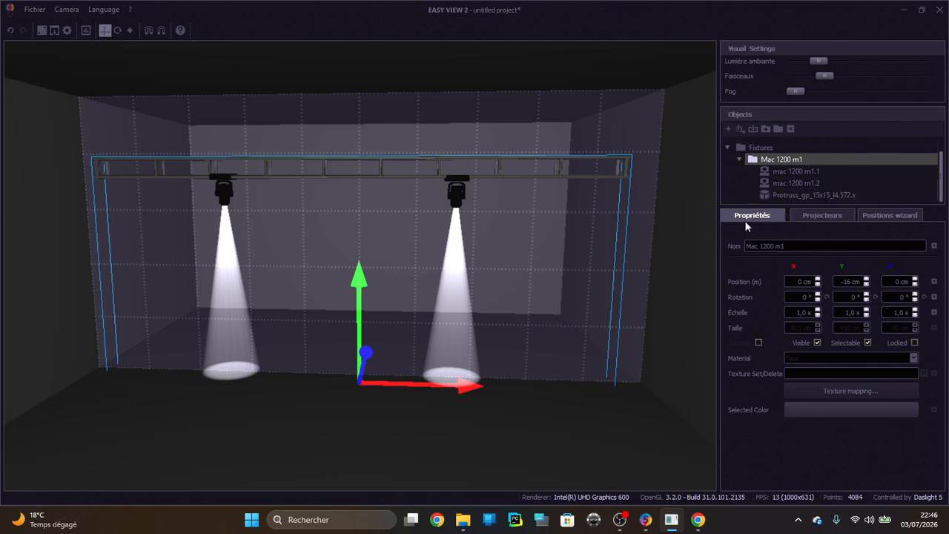
drag(754, 204, 754, 302)
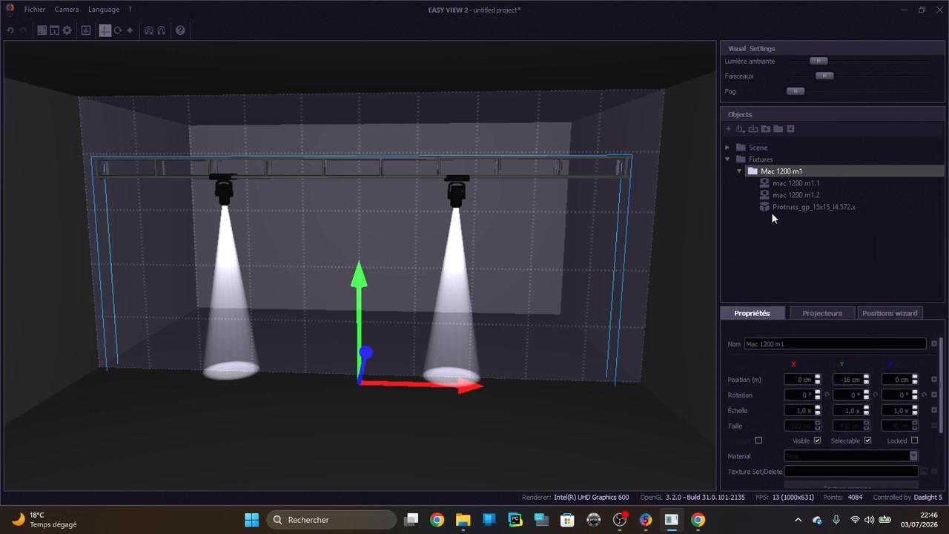
Select mac 1200 m1.1 in the Mac 1200 m1 group and review its DMX patch and pan/tilt inversion settings
click(786, 183)
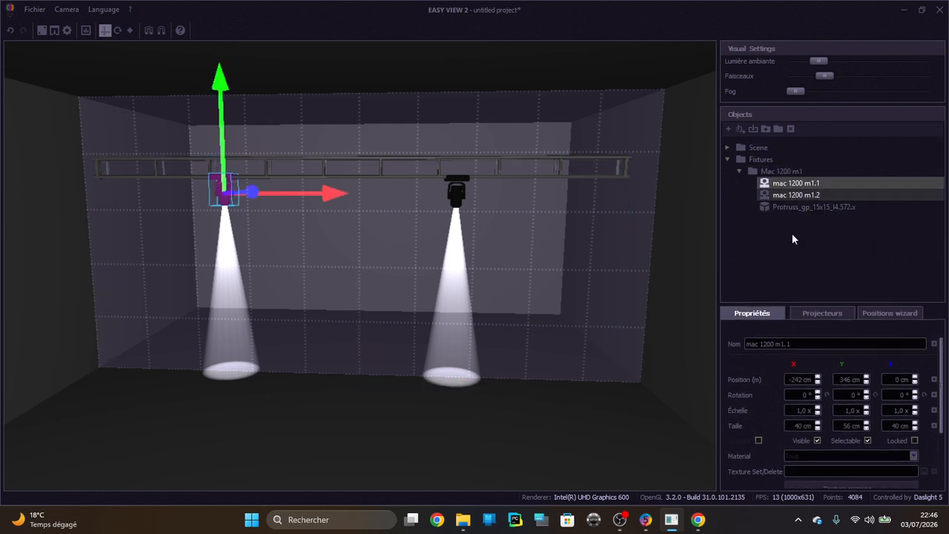
click(808, 315)
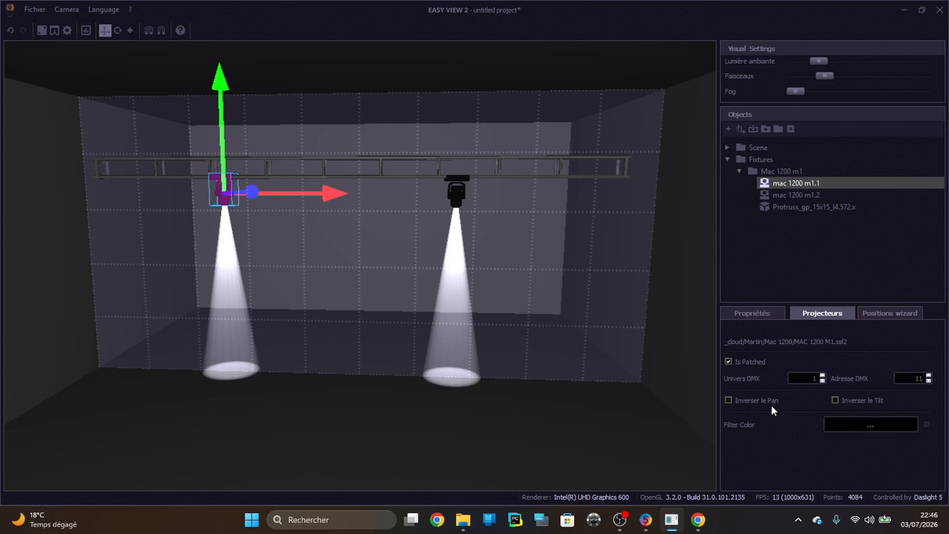
Try importing the 2D position for mac 1200 m1.1 with the positions wizard, and return it to Libre positioning
click(890, 314)
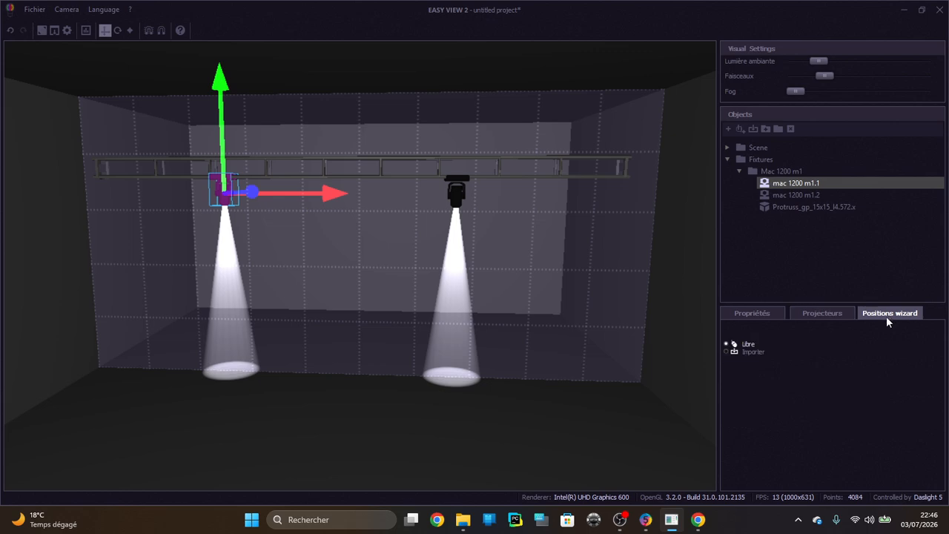
click(726, 351)
drag(824, 344, 851, 343)
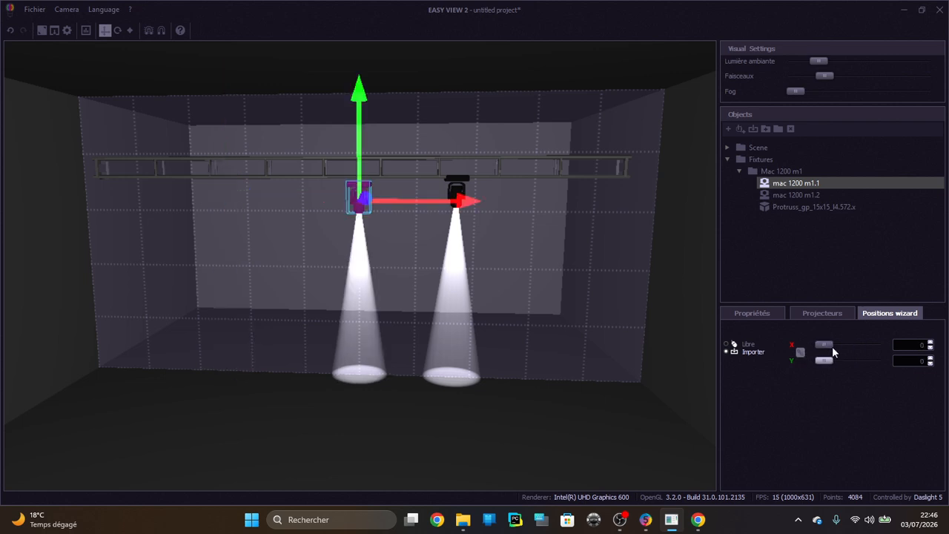
click(730, 346)
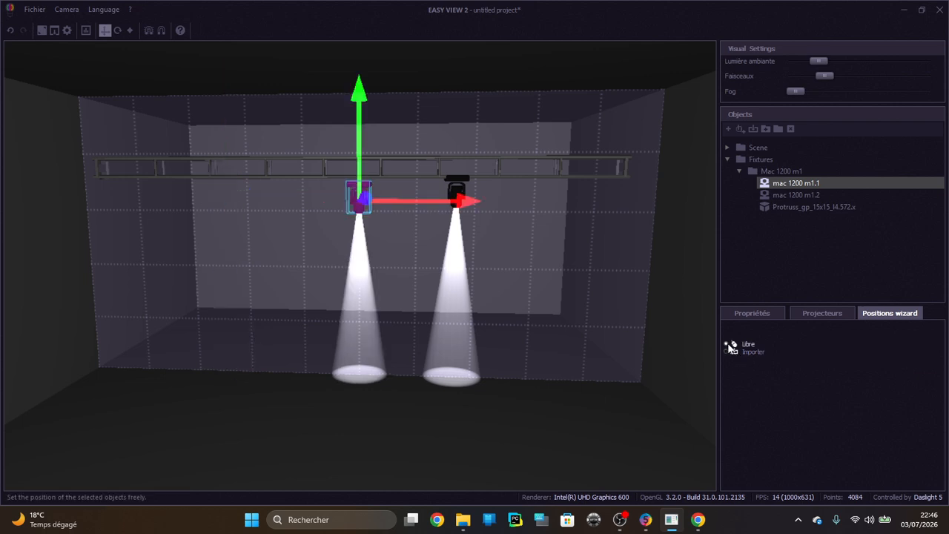
Move mac 1200 m1.1 under the truss to about -294 cm in X and 345 cm in Y, and show its properties
drag(413, 199, 250, 198)
right_drag(189, 138, 193, 118)
drag(194, 134, 194, 128)
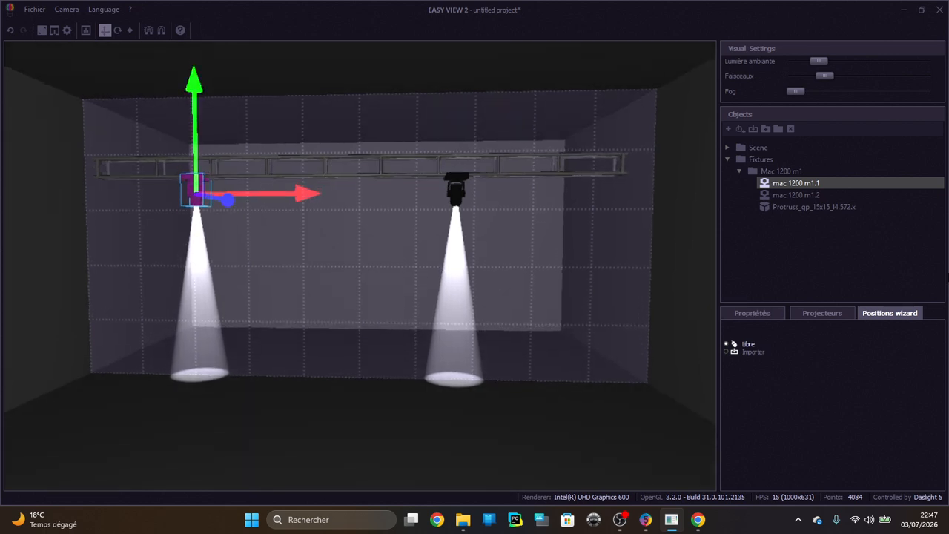
click(778, 313)
click(807, 314)
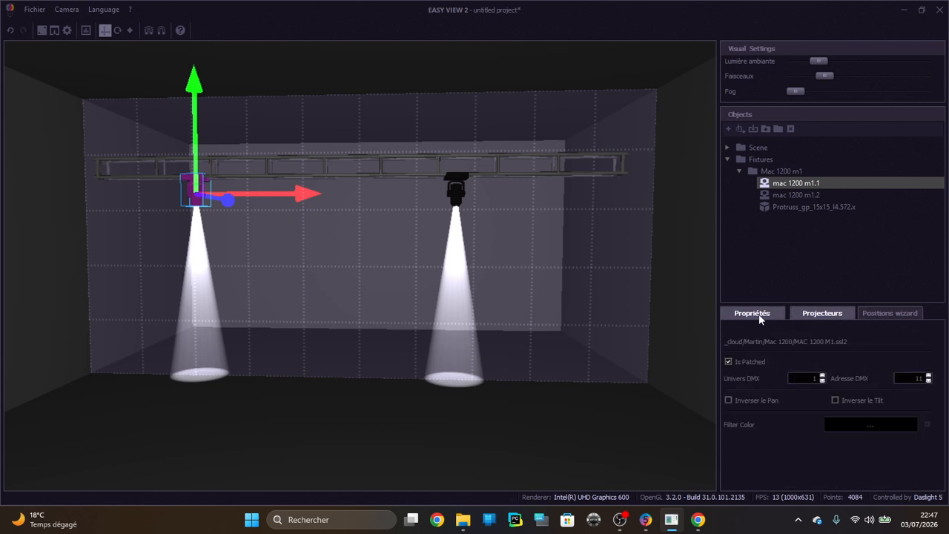
click(758, 314)
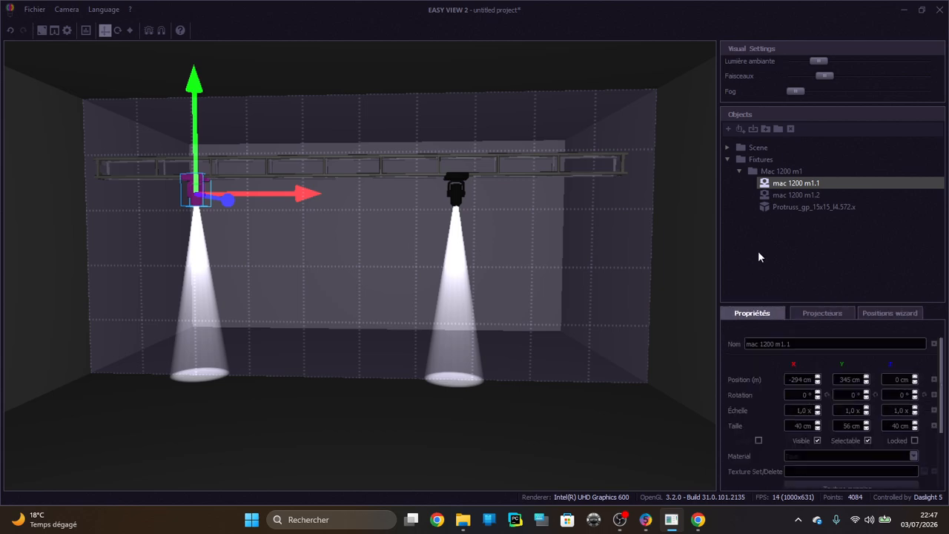
Hide the editing panels around the 3D view and reduce the visualiser to a small window over Daslight 5
click(38, 29)
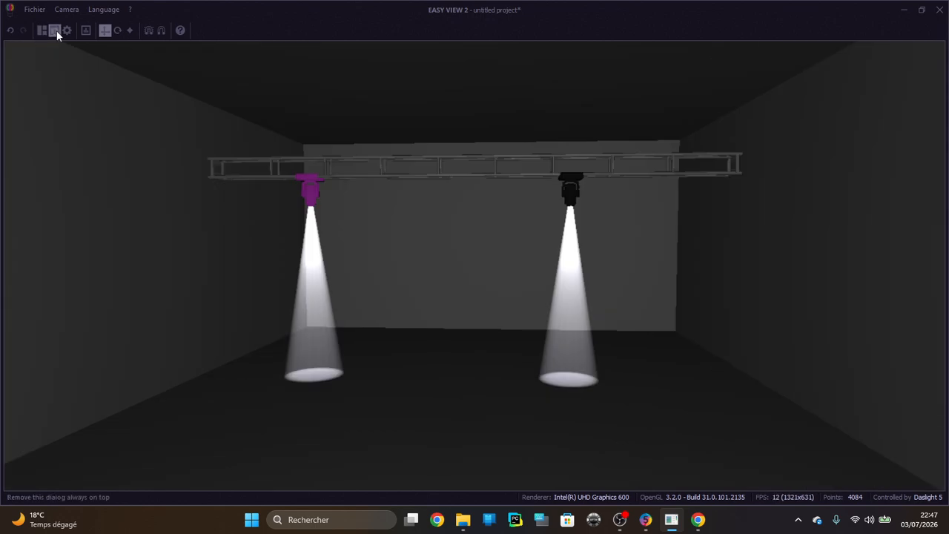
click(922, 10)
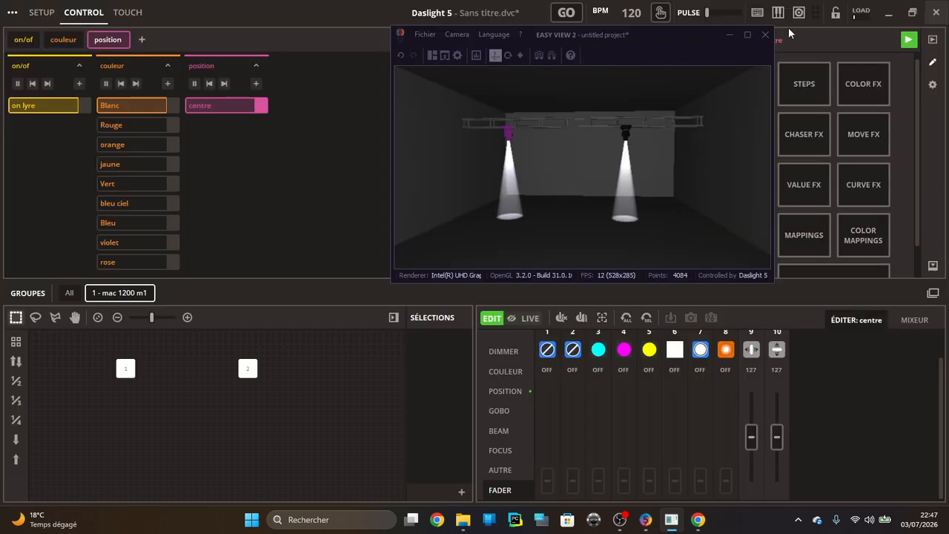
click(247, 178)
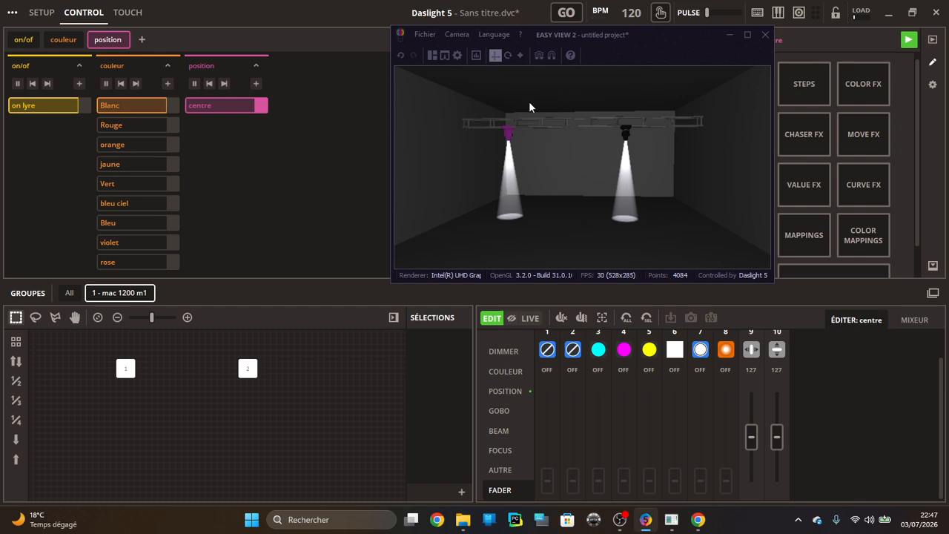
Turn off always-on-top for the visualiser, test it by switching to Daslight 5, and bring the visualiser back maximised
click(443, 55)
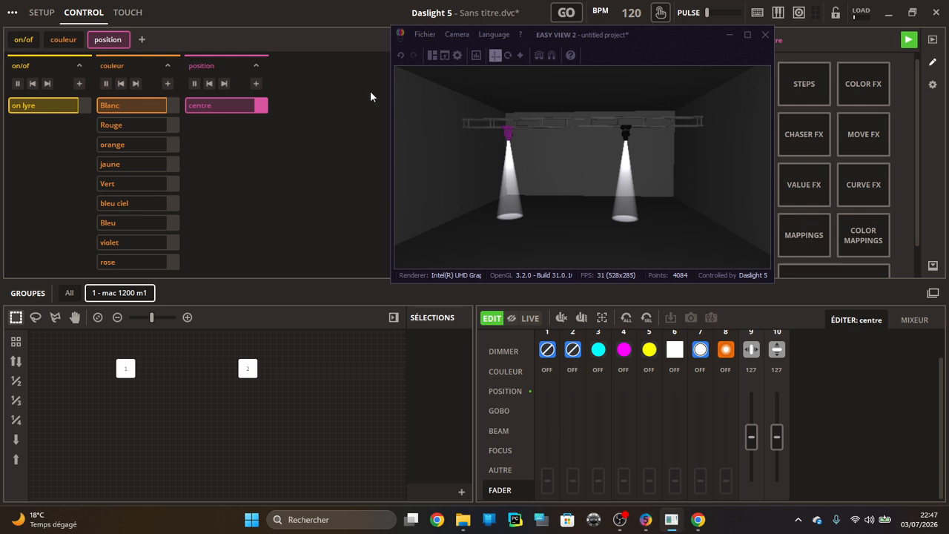
click(297, 136)
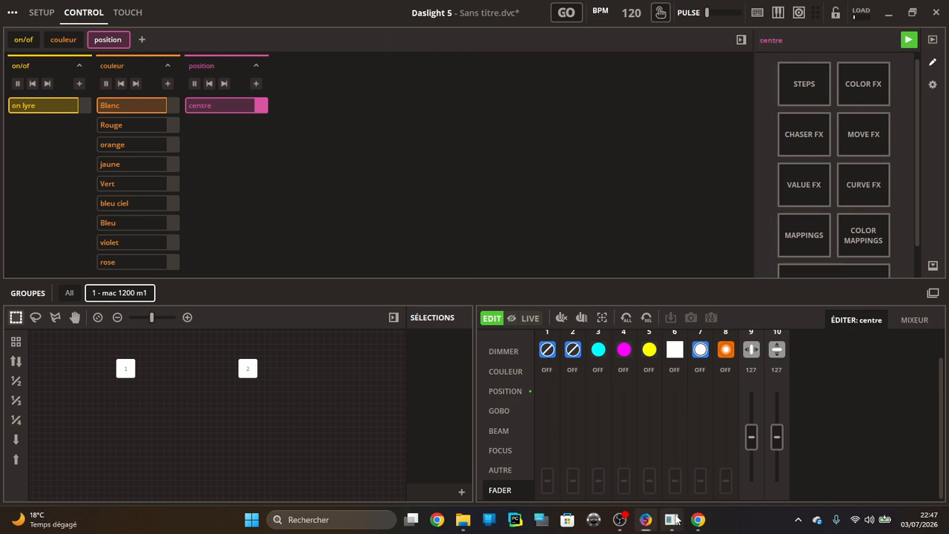
click(673, 519)
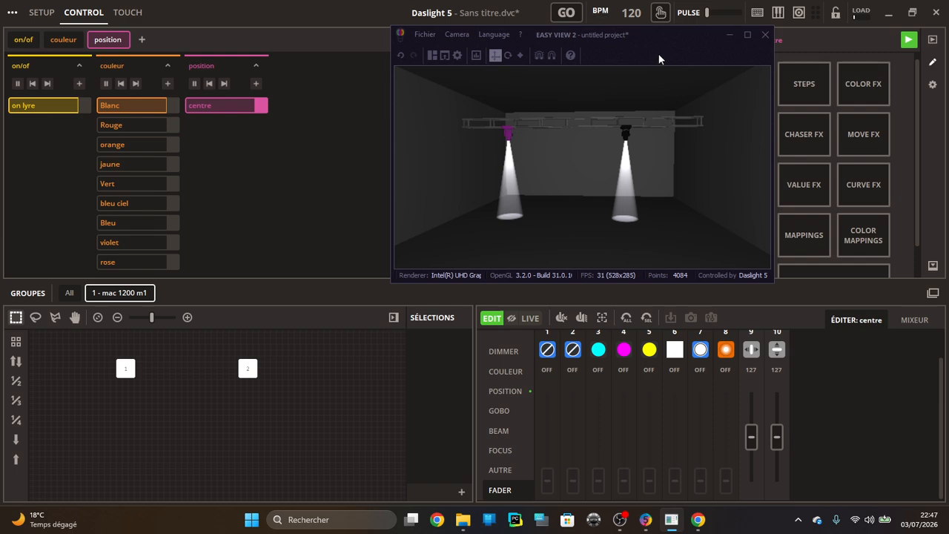
click(747, 34)
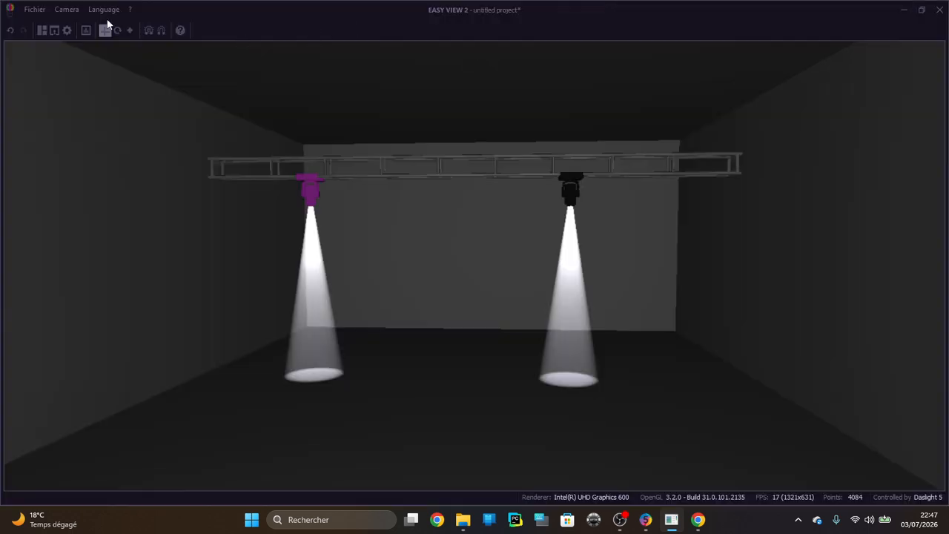
Set the visualiser's rendering quality to Best in its settings and apply the change
click(65, 29)
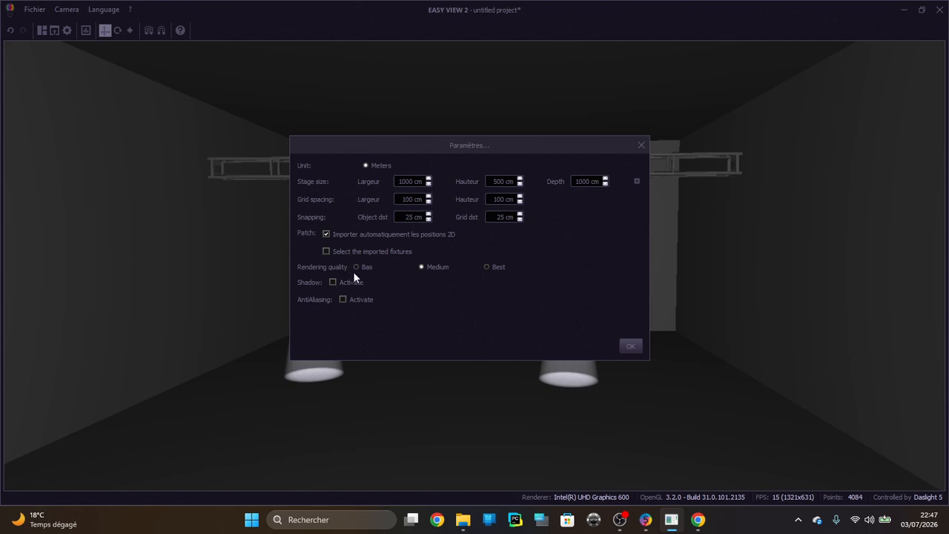
click(483, 265)
click(634, 346)
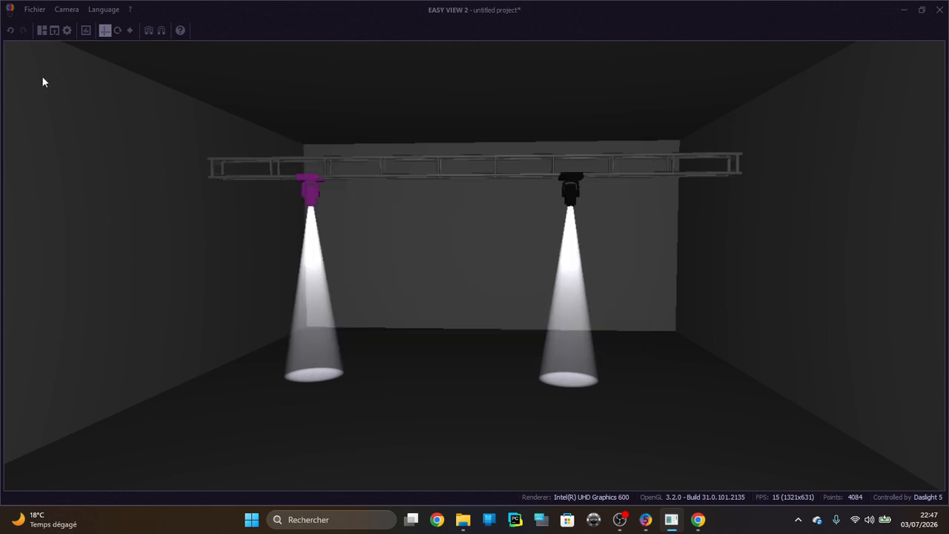
Inspect the incoming DMX channel levels of Univers 1 and close the overview
click(85, 31)
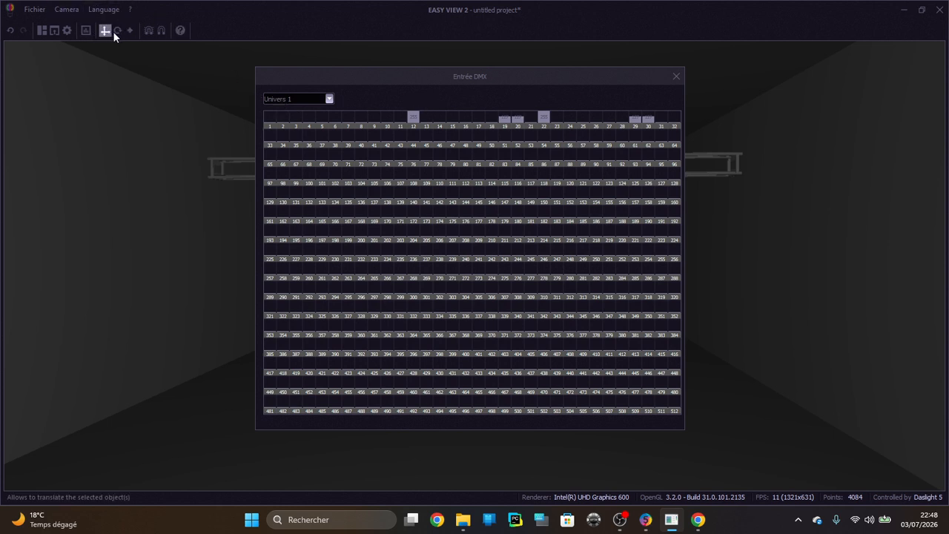
click(678, 79)
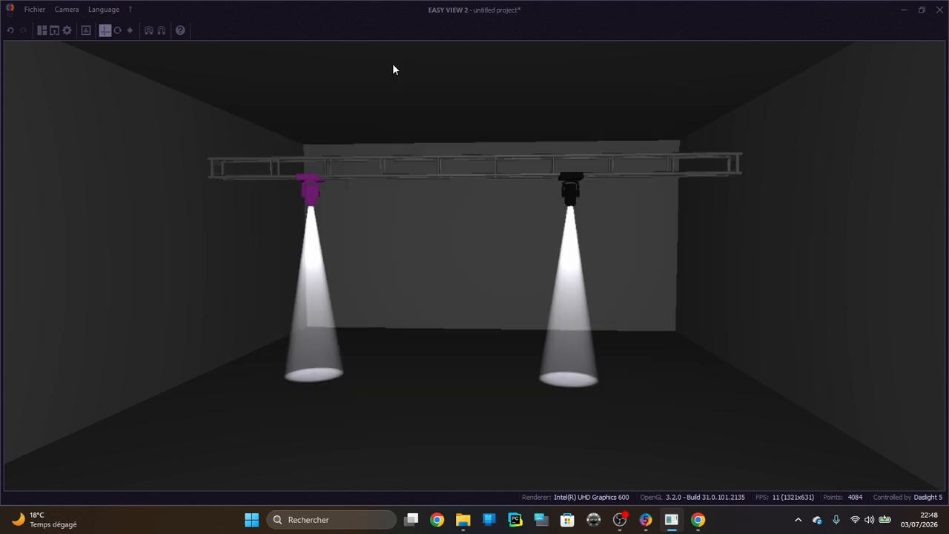
Try out the rotate and scale modes for selected objects, and return to translate mode
click(116, 31)
right_drag(314, 184, 349, 197)
click(297, 188)
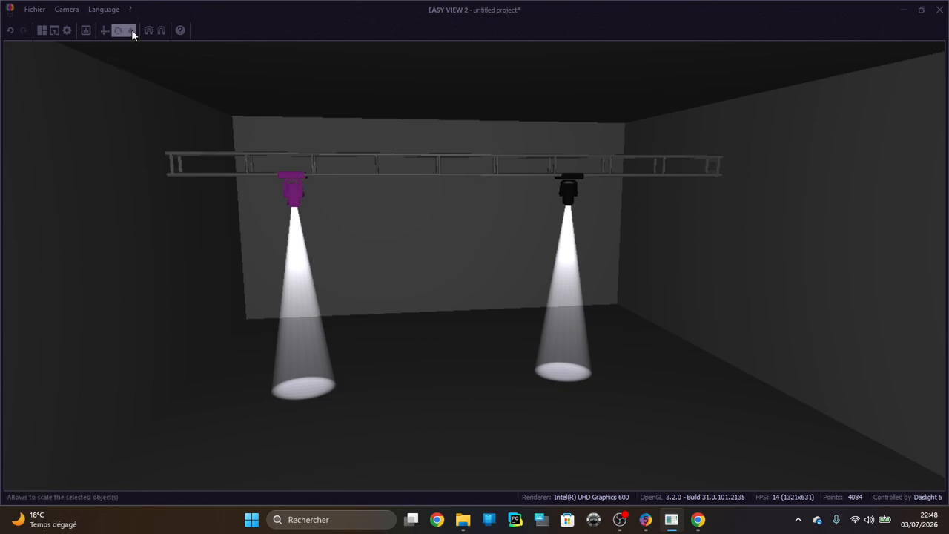
right_drag(149, 192, 145, 187)
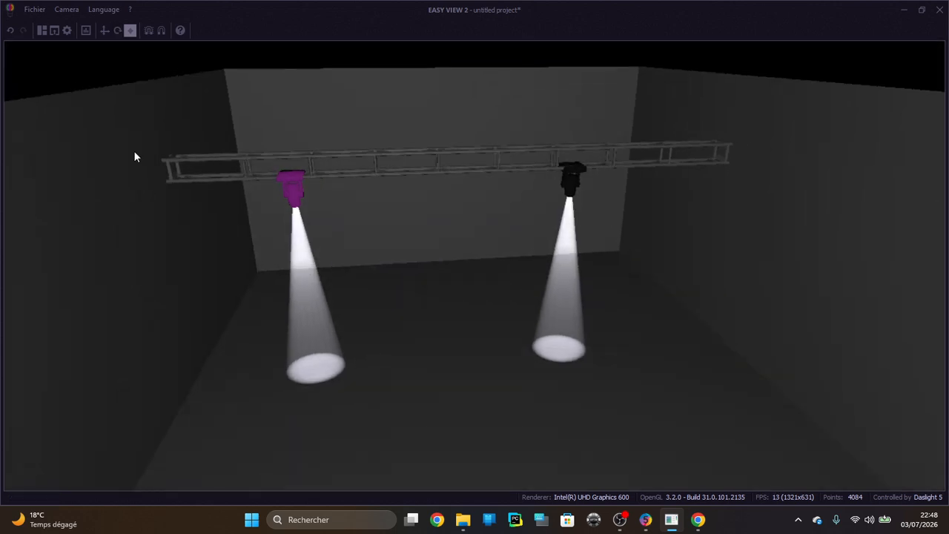
click(107, 32)
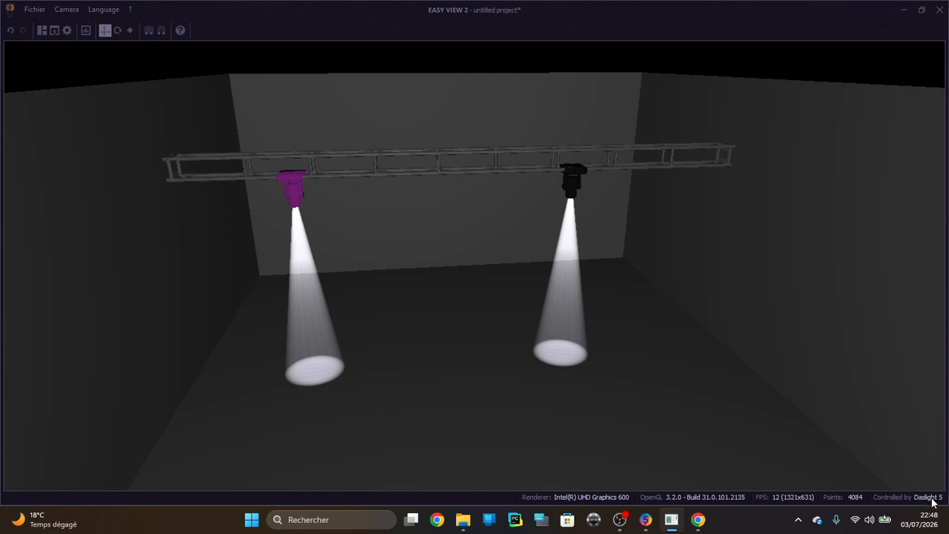
Cancel closing the unsaved project, and reduce the visualiser to a small window placed over the upper part of Daslight 5
click(939, 10)
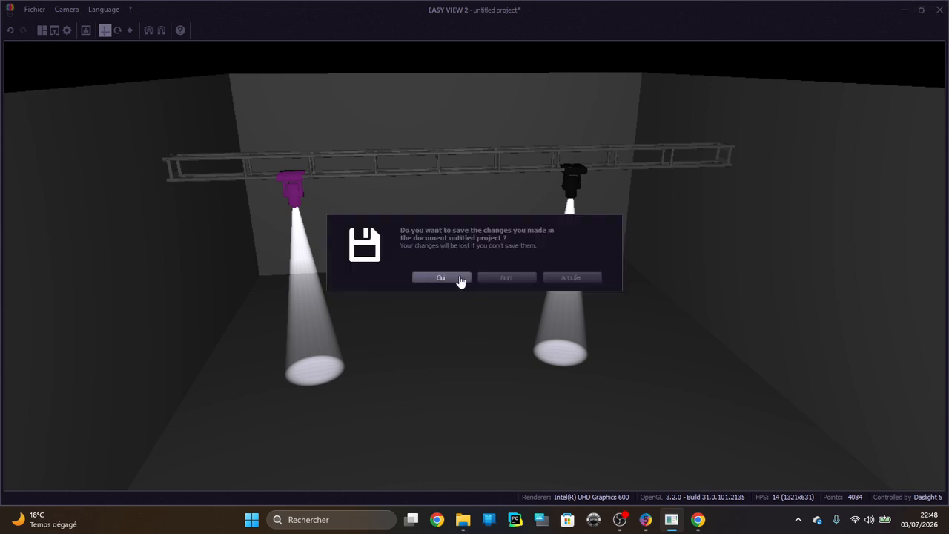
click(585, 277)
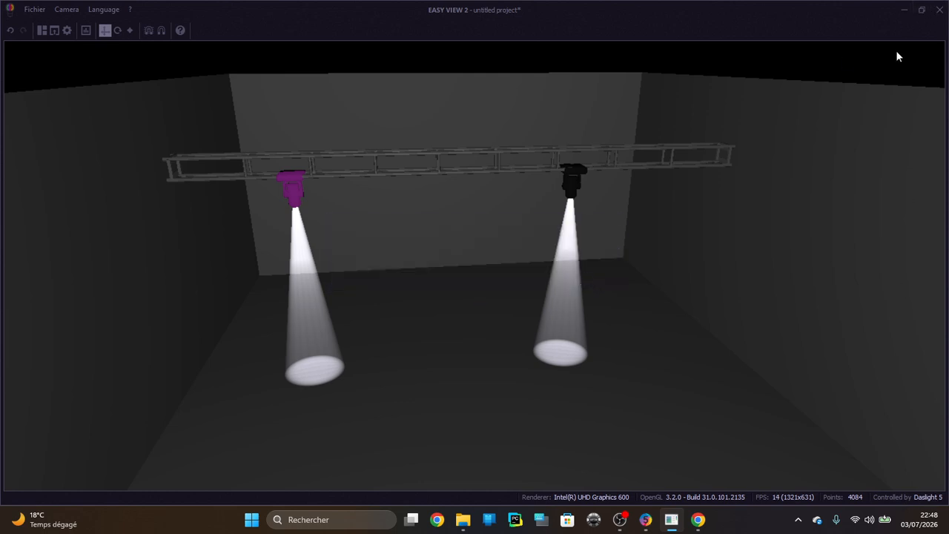
click(922, 10)
drag(643, 38, 680, 26)
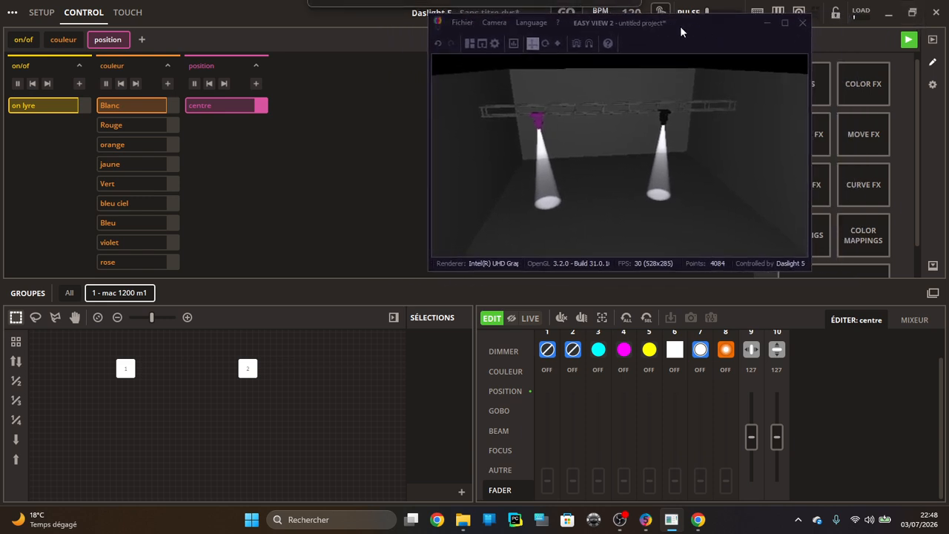